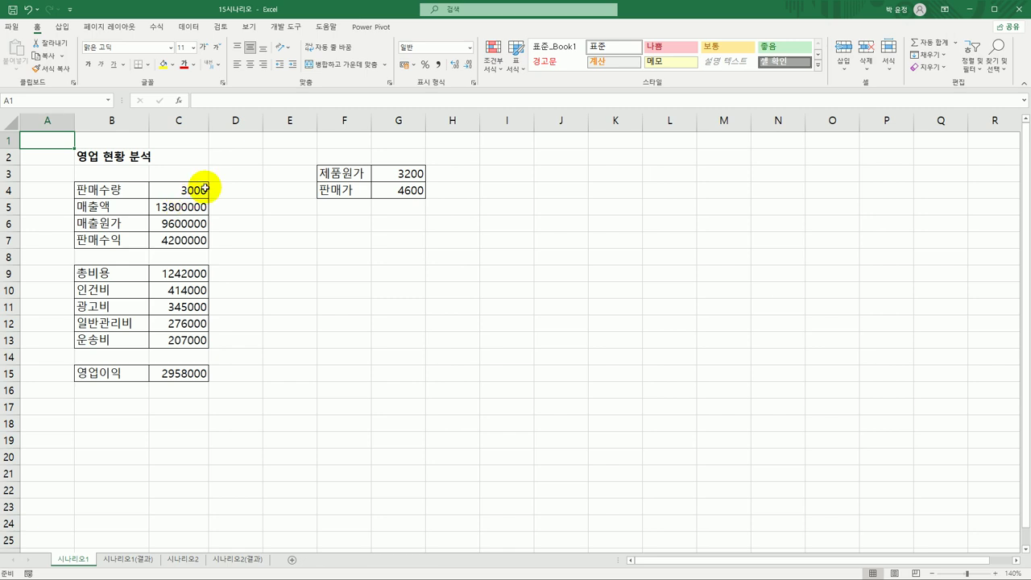
# Examine the sales quantity in C4 and the formulas for revenue, cost of sales, sales profit and operating profit in column C.
pyautogui.click(205, 193)
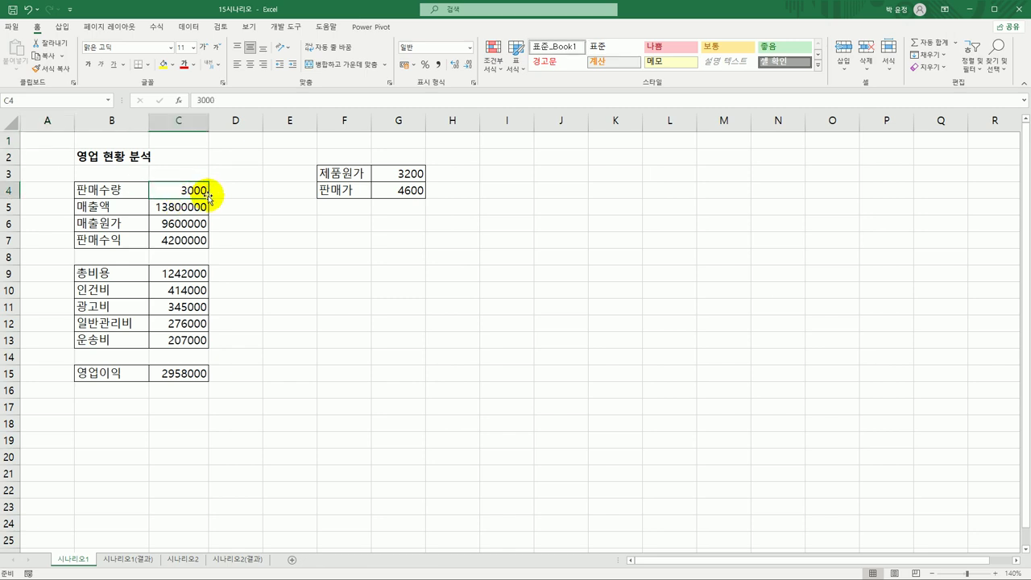
pyautogui.click(191, 375)
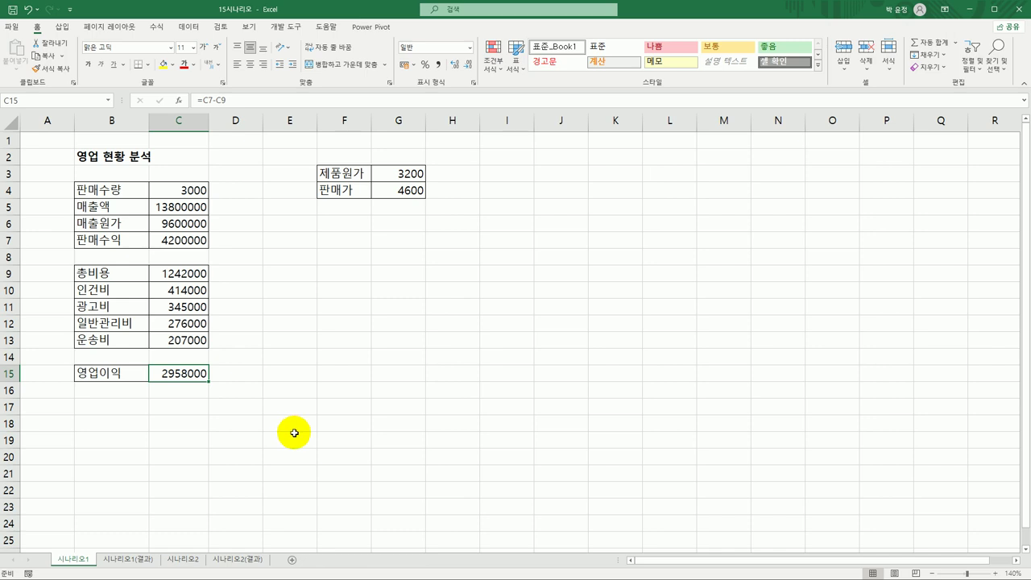
pyautogui.click(199, 191)
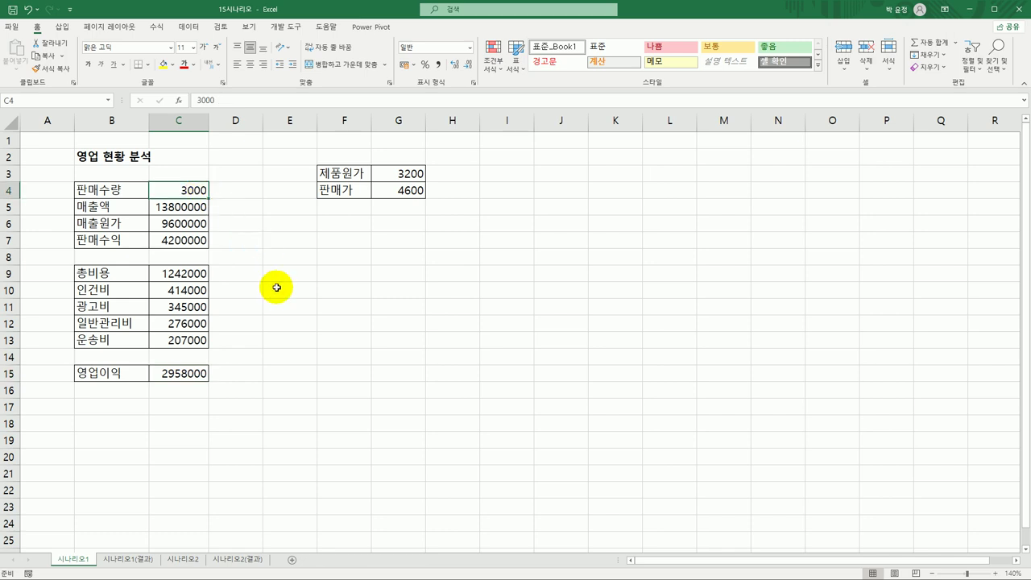
pyautogui.click(194, 374)
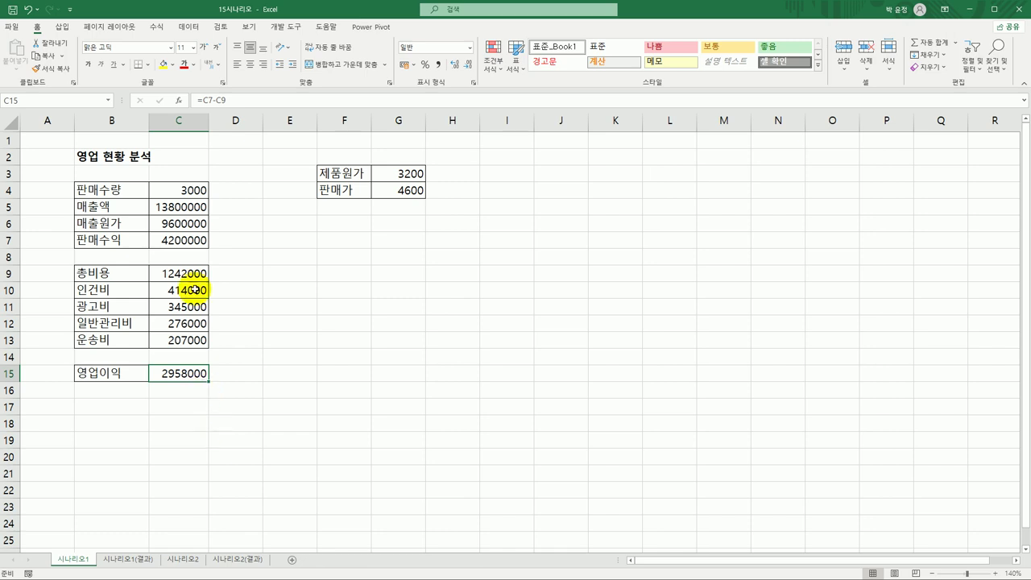
pyautogui.click(194, 206)
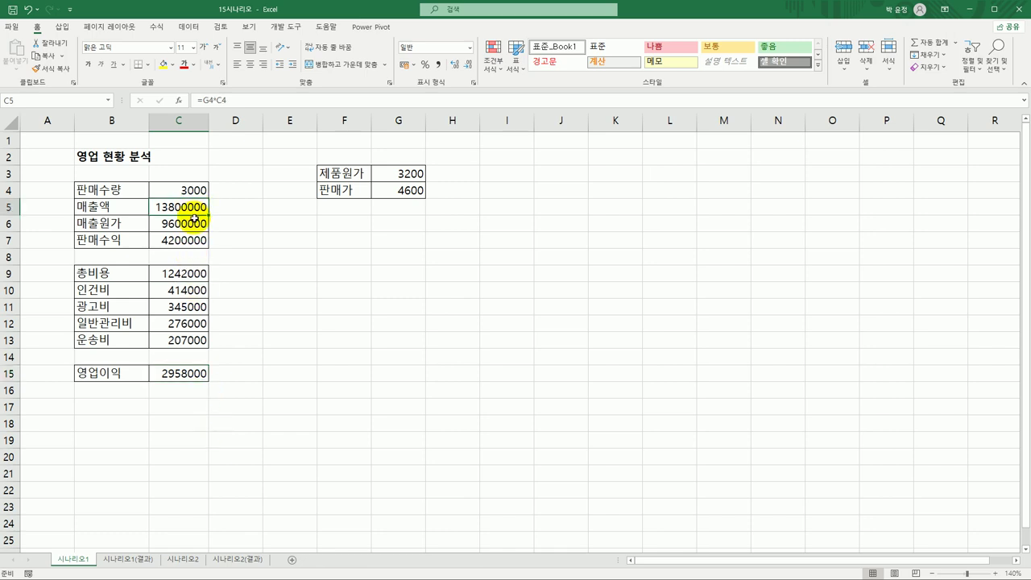
pyautogui.click(196, 224)
pyautogui.click(190, 242)
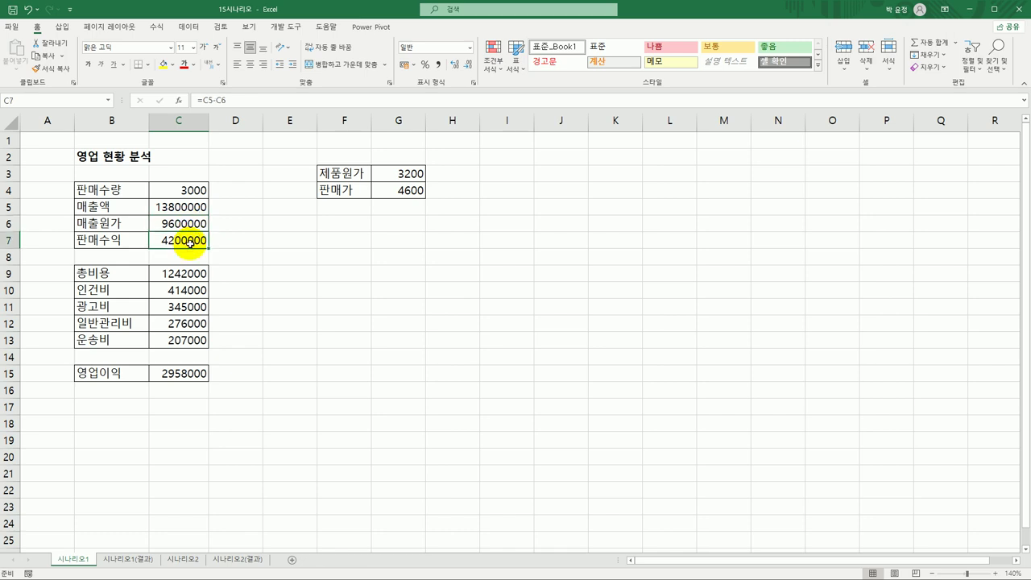
pyautogui.click(172, 376)
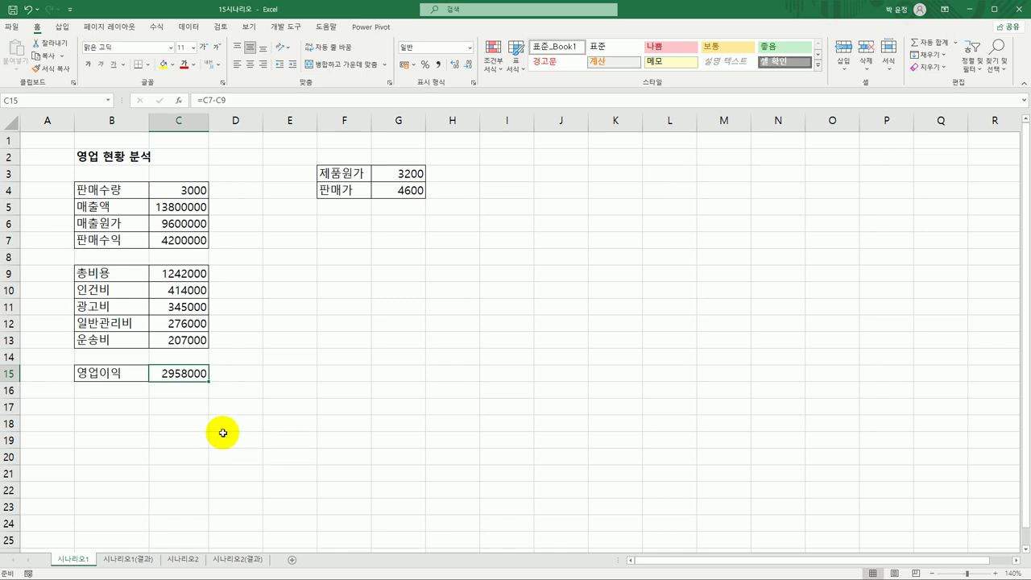
pyautogui.click(186, 190)
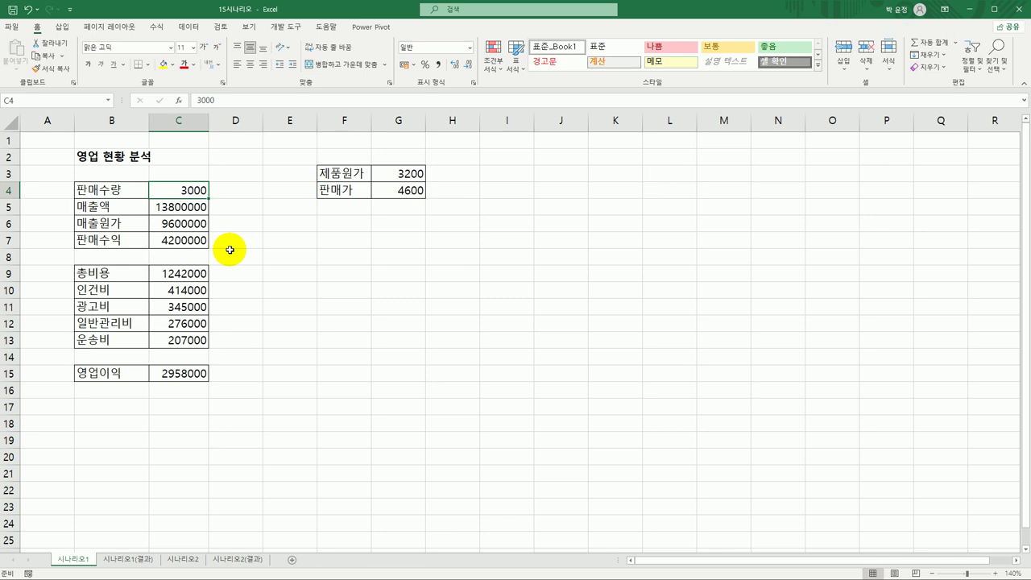
pyautogui.click(177, 372)
pyautogui.click(190, 186)
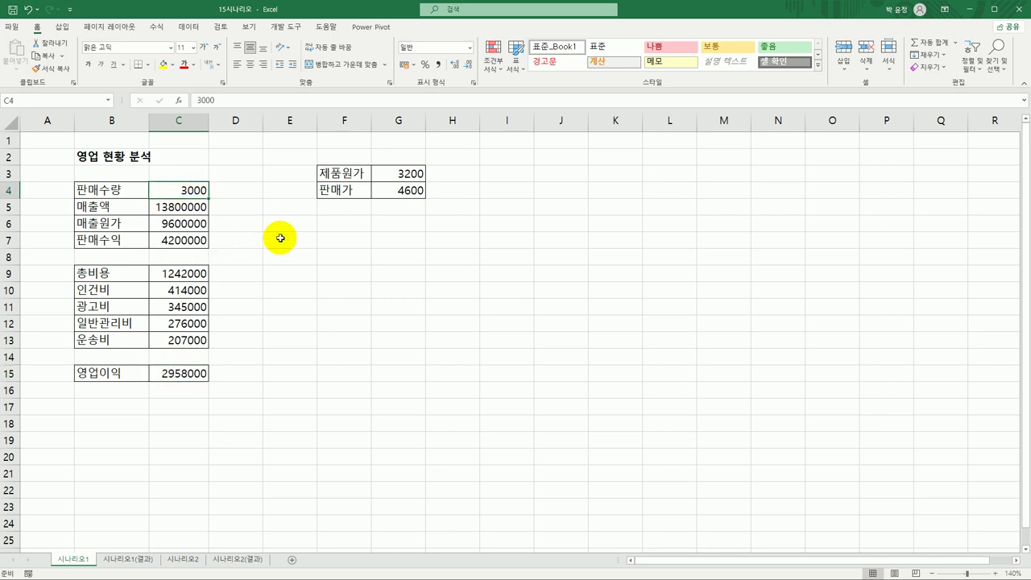
pyautogui.click(180, 370)
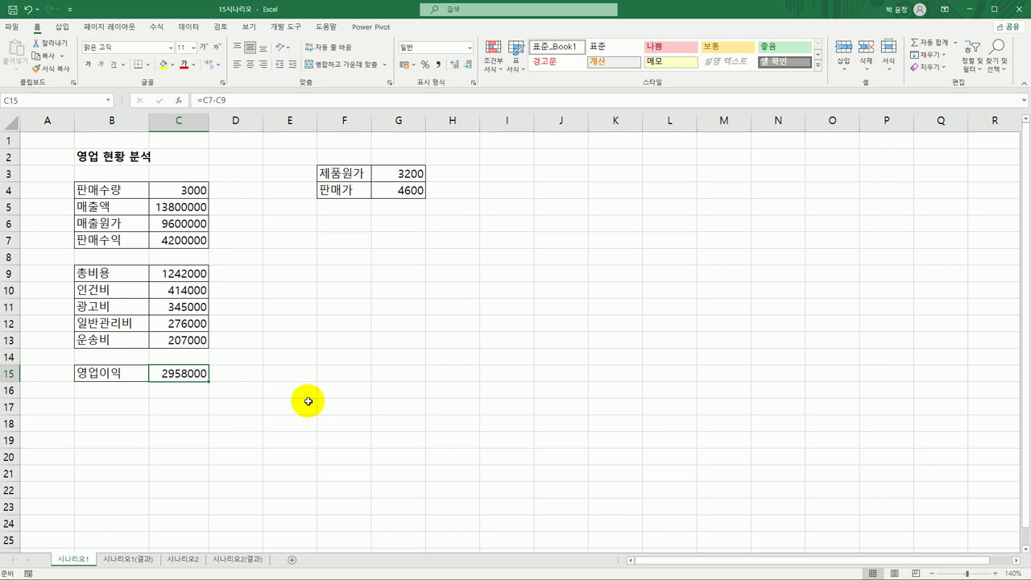
pyautogui.click(201, 189)
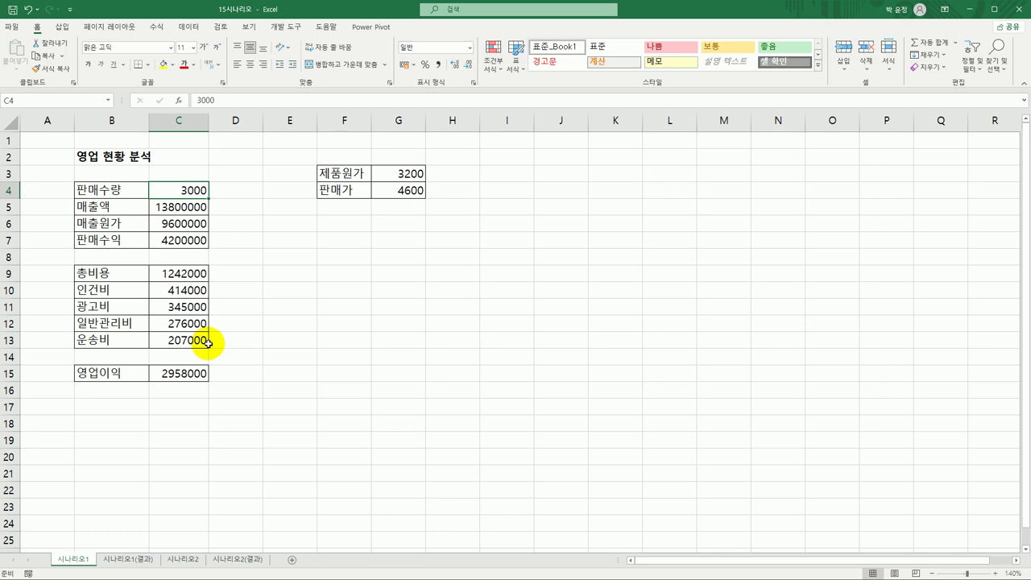
pyautogui.click(129, 196)
pyautogui.click(170, 197)
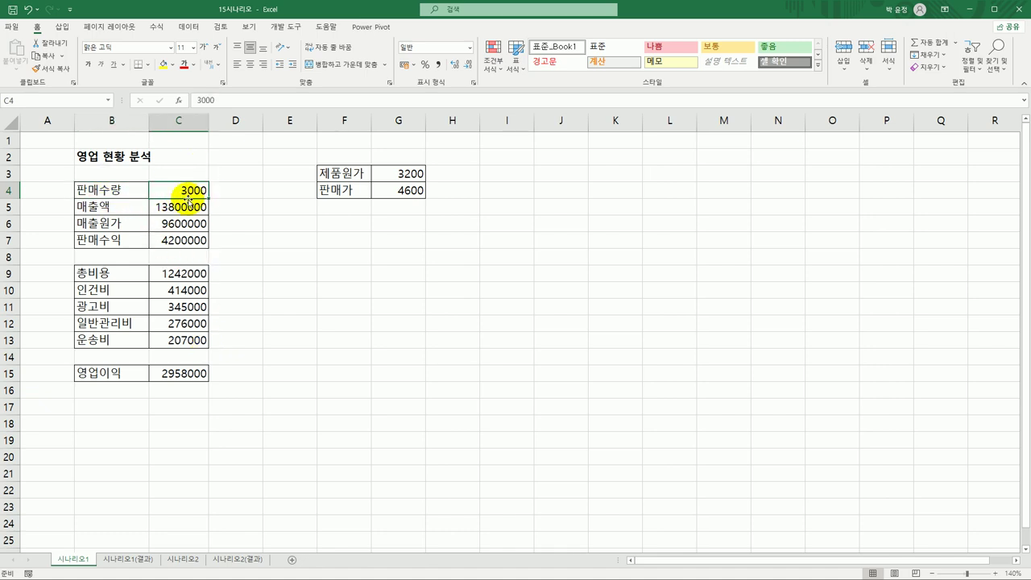
pyautogui.click(181, 376)
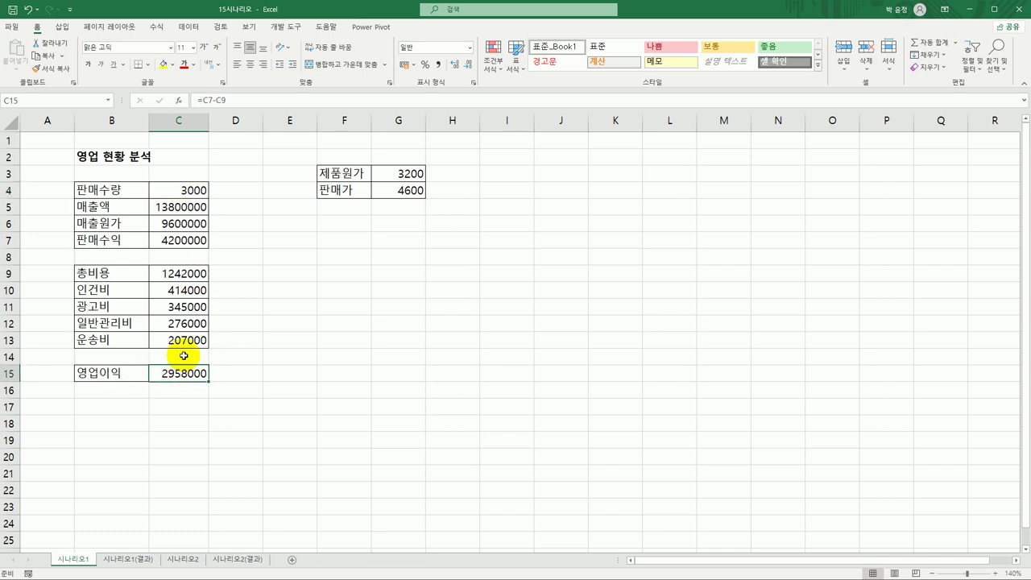
pyautogui.click(199, 195)
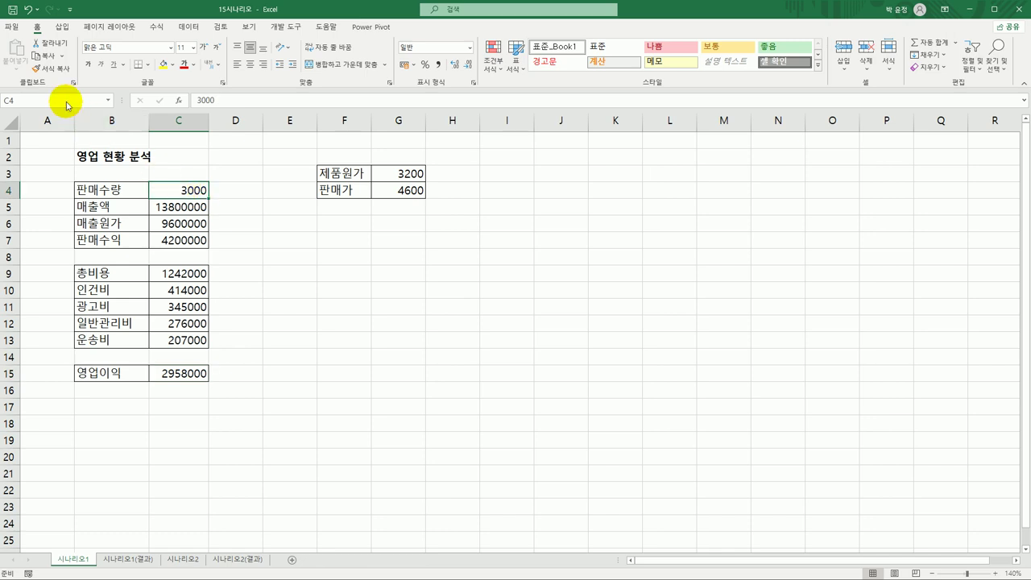
pyautogui.click(171, 375)
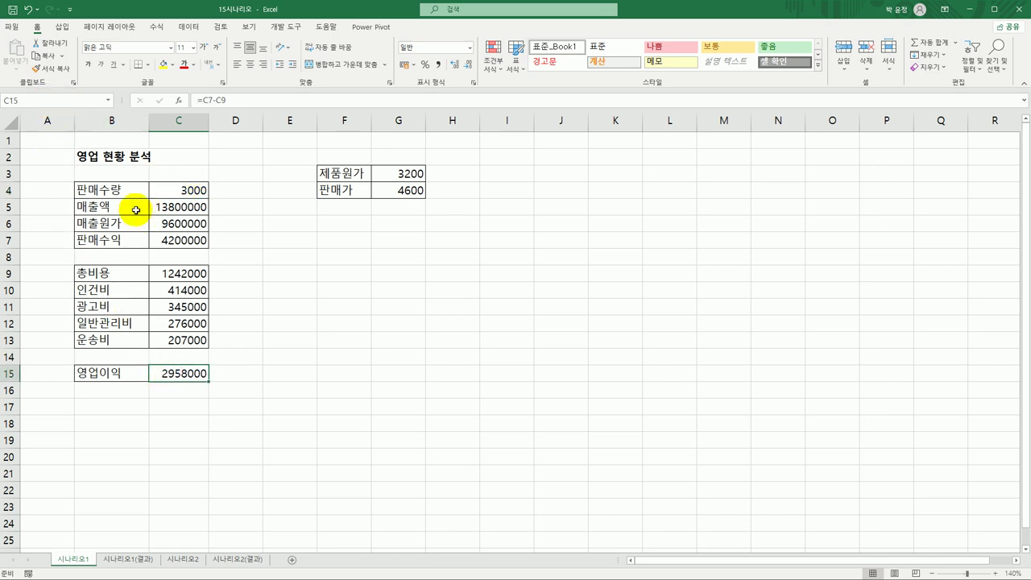
pyautogui.click(165, 191)
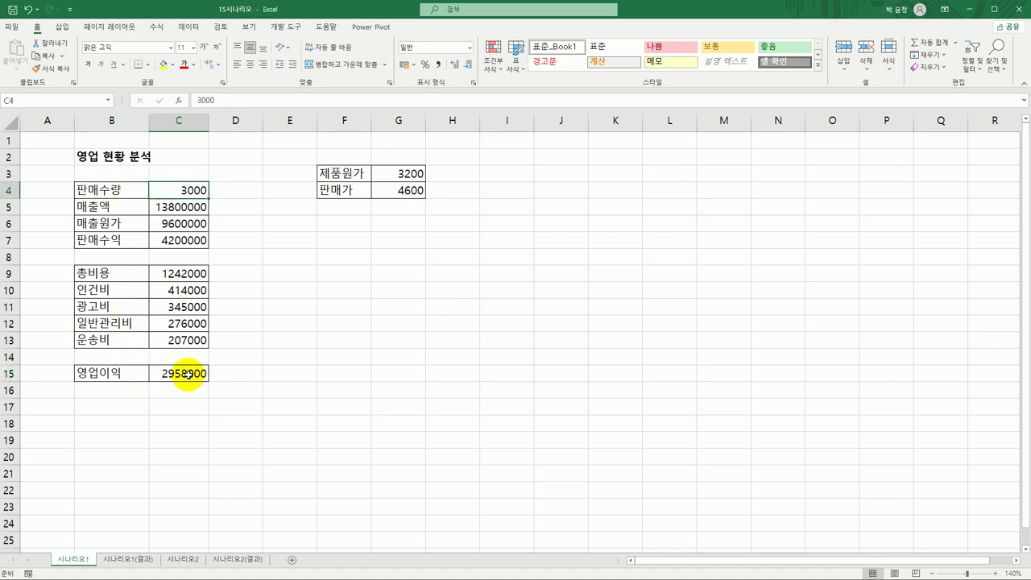
# Create names for C4 and C15 from the left-column labels 판매수량 and 영업이익 in B4:C4 and B15:C15.
pyautogui.moveTo(131, 192); pyautogui.dragTo(172, 191)
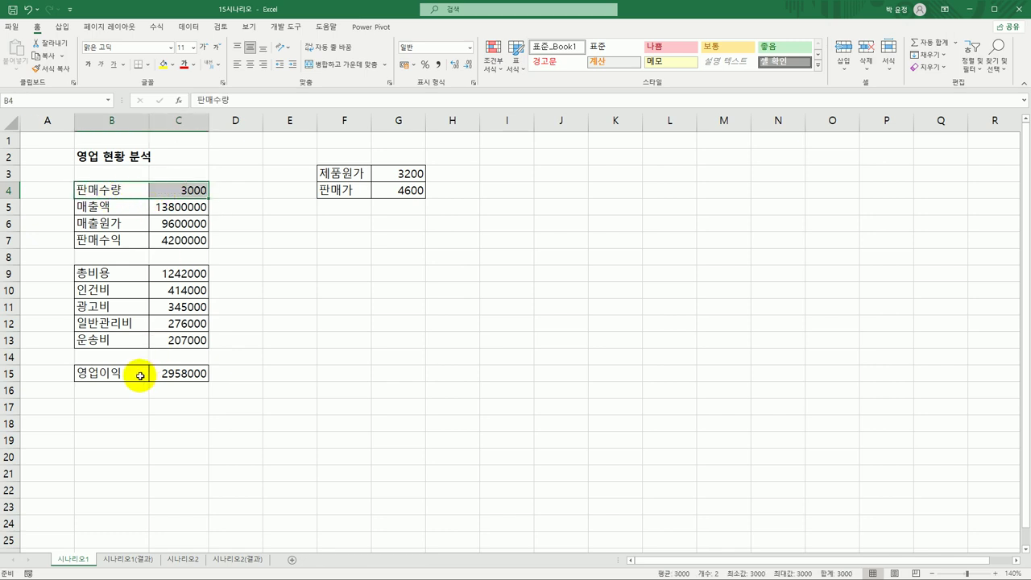
pyautogui.moveTo(143, 377); pyautogui.dragTo(168, 374)
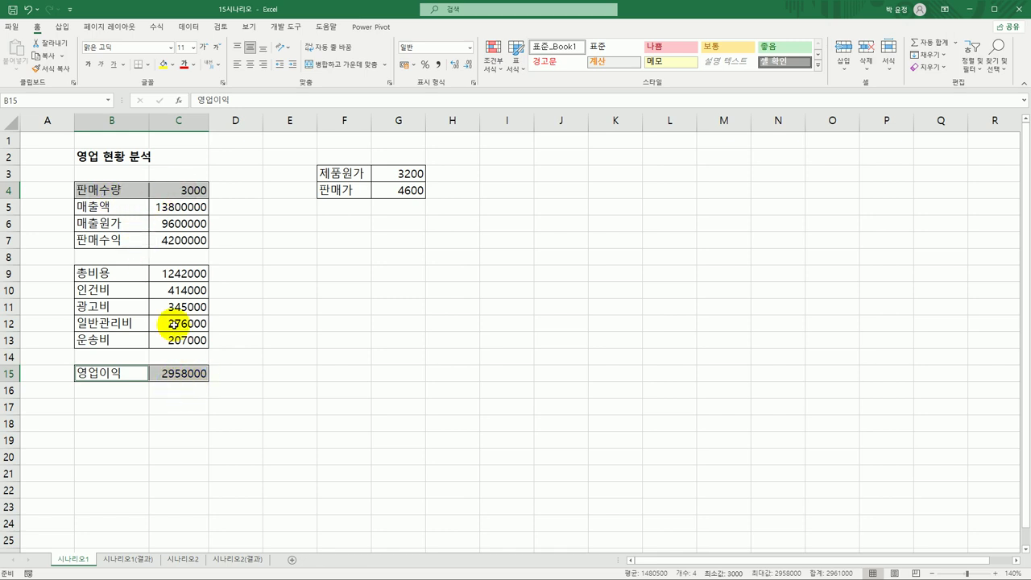
pyautogui.click(156, 26)
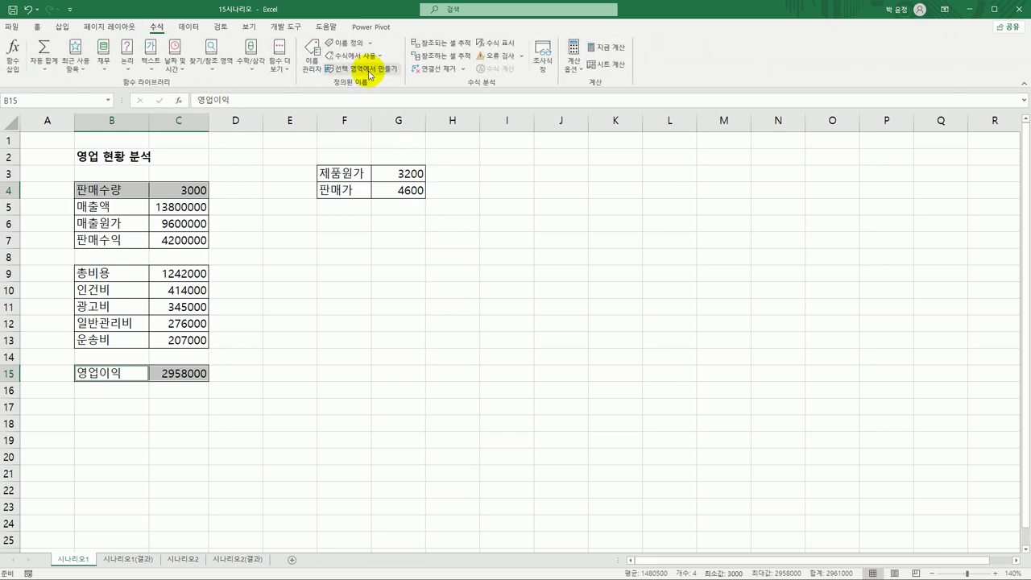
pyautogui.click(370, 71)
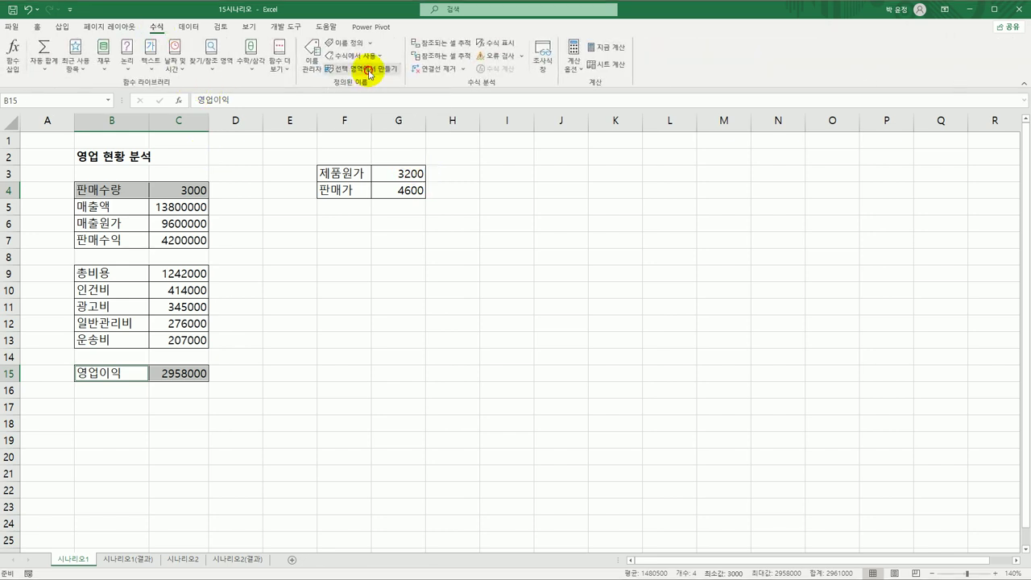
pyautogui.moveTo(556, 227); pyautogui.dragTo(316, 221)
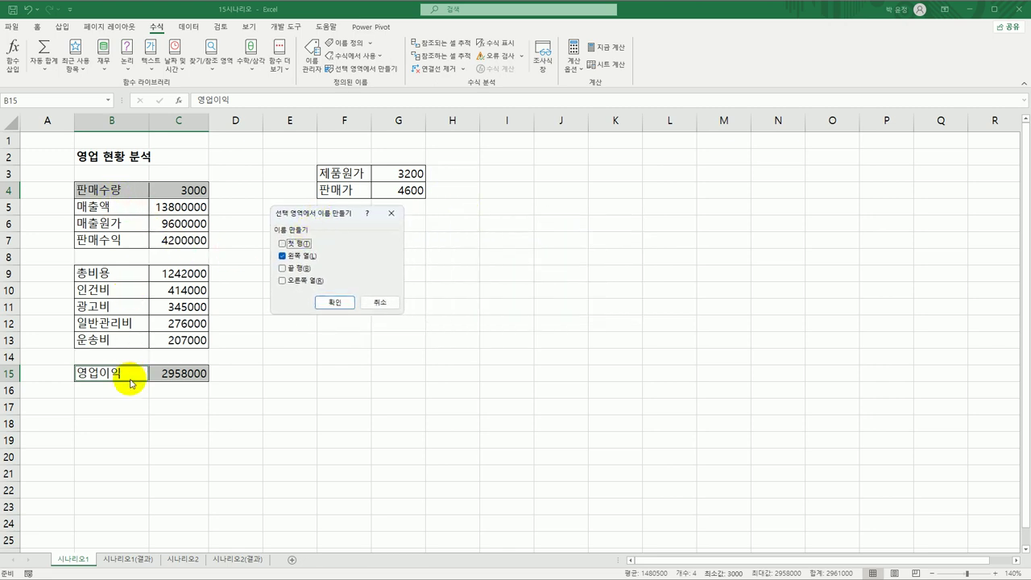
pyautogui.click(340, 303)
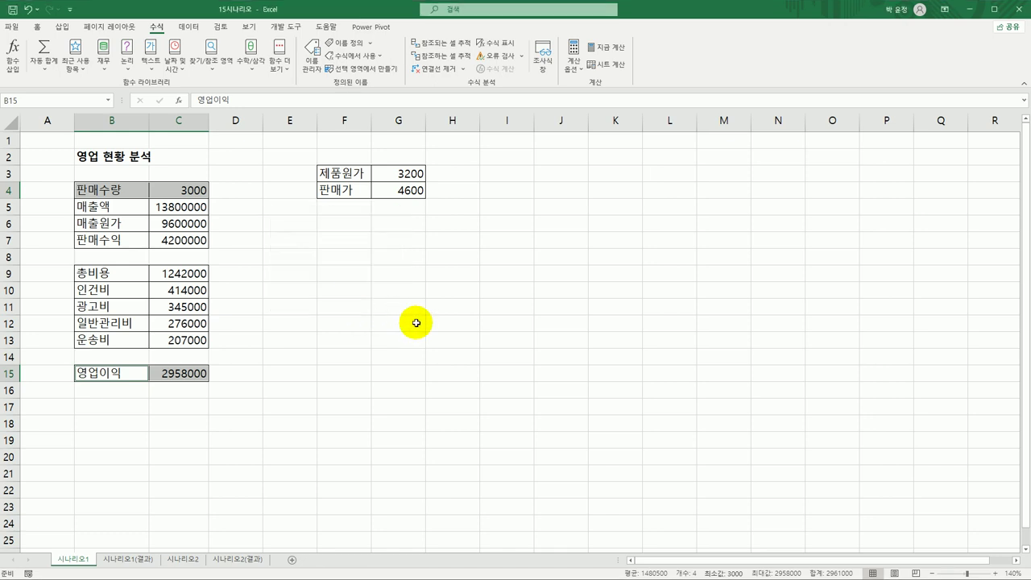
# Check the defined names of the sales quantity cell C4 and the operating profit cell C15.
pyautogui.click(195, 190)
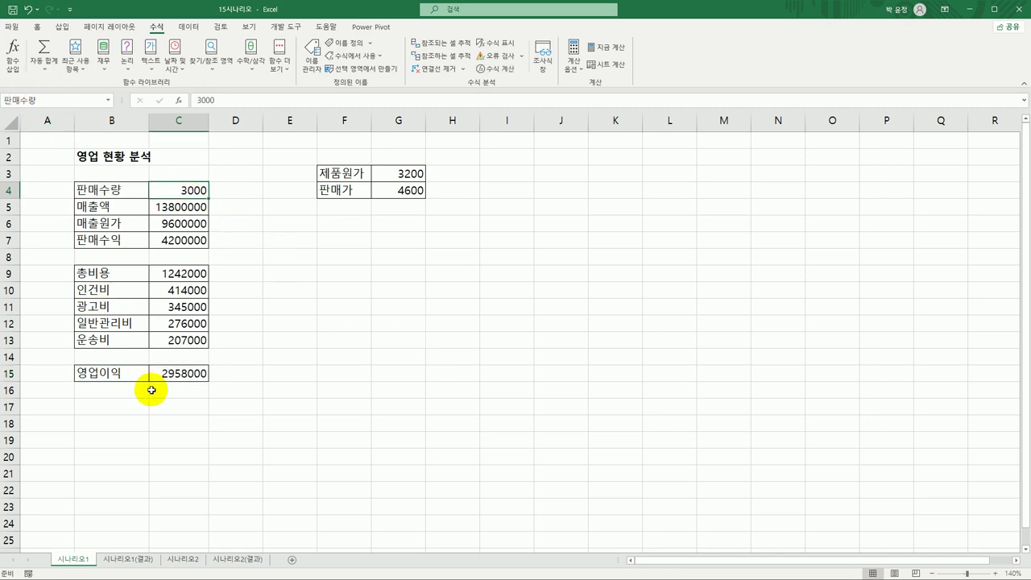
pyautogui.click(190, 373)
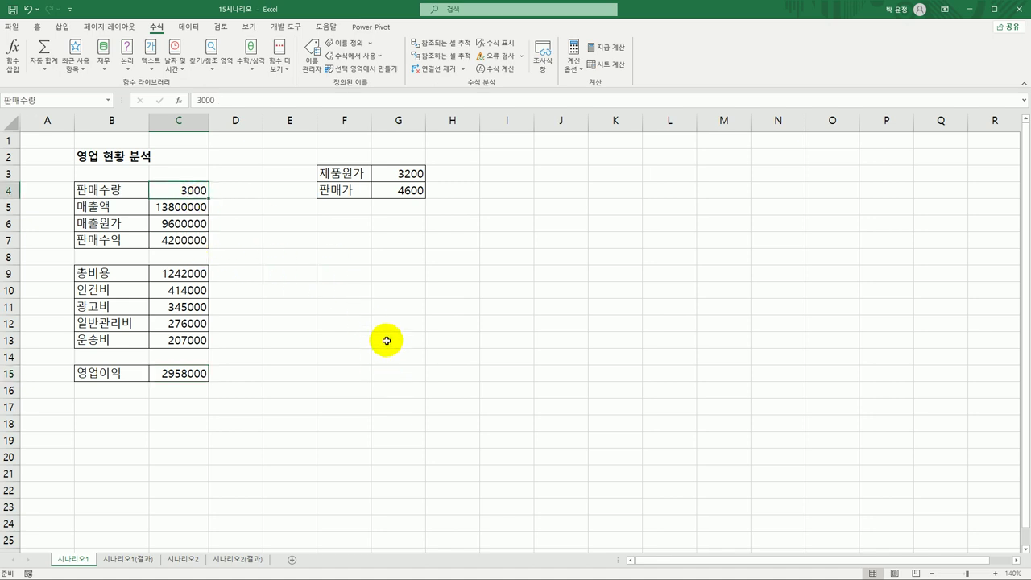
pyautogui.click(445, 288)
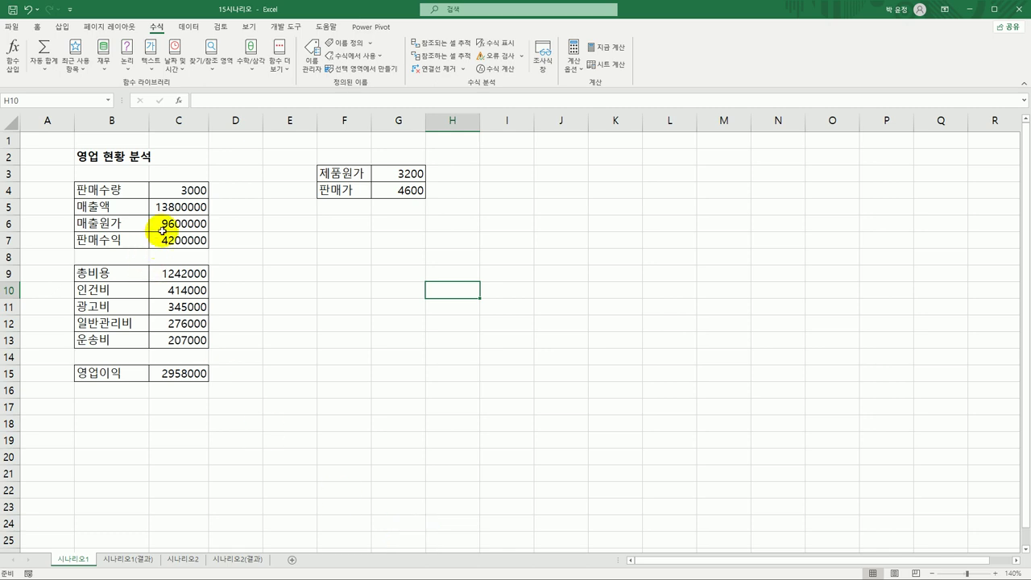
# Start a new what-if scenario in Scenario Manager, clear its comment and name it 판매수량 증가.
pyautogui.click(188, 26)
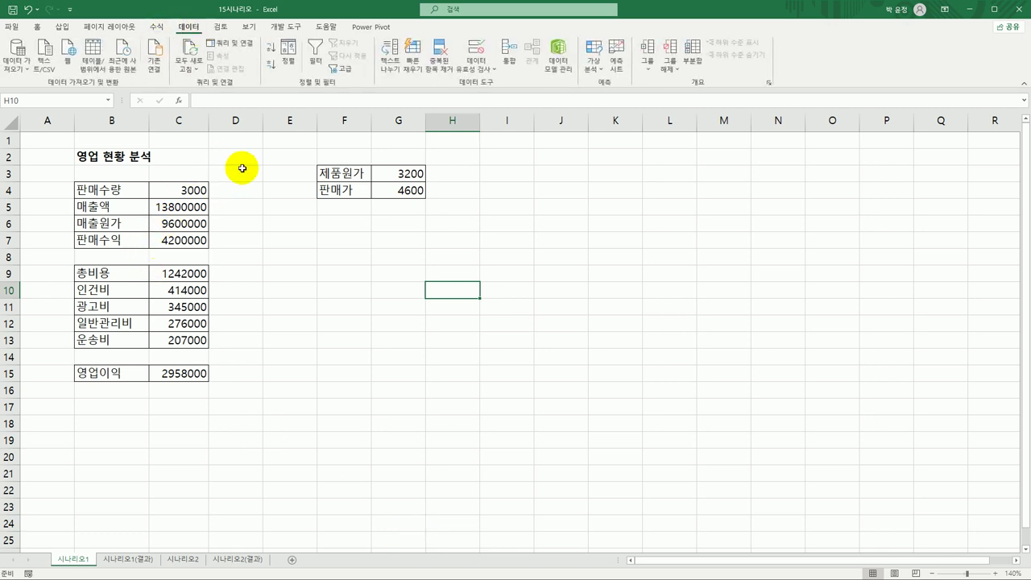
pyautogui.click(594, 64)
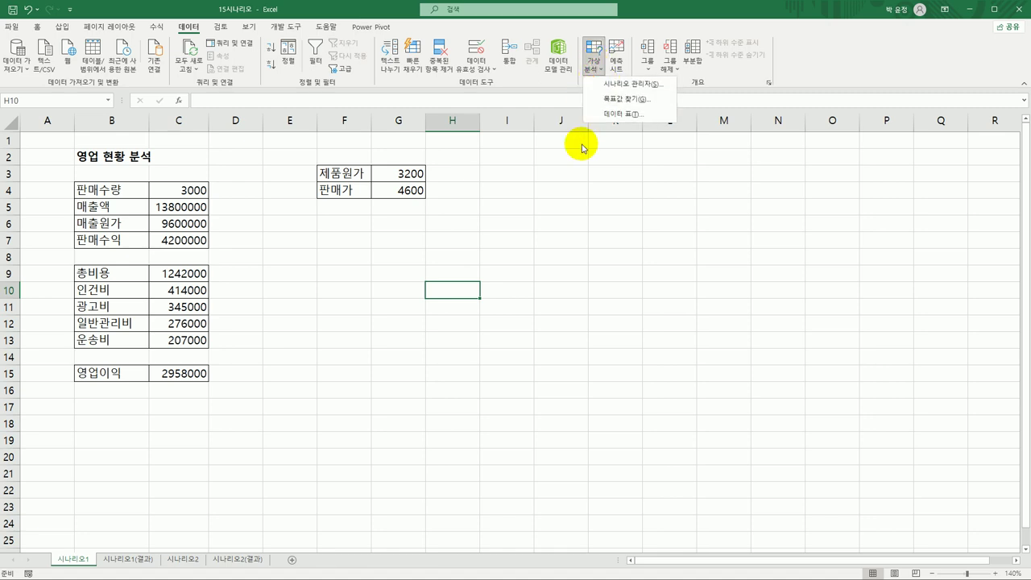
pyautogui.click(632, 85)
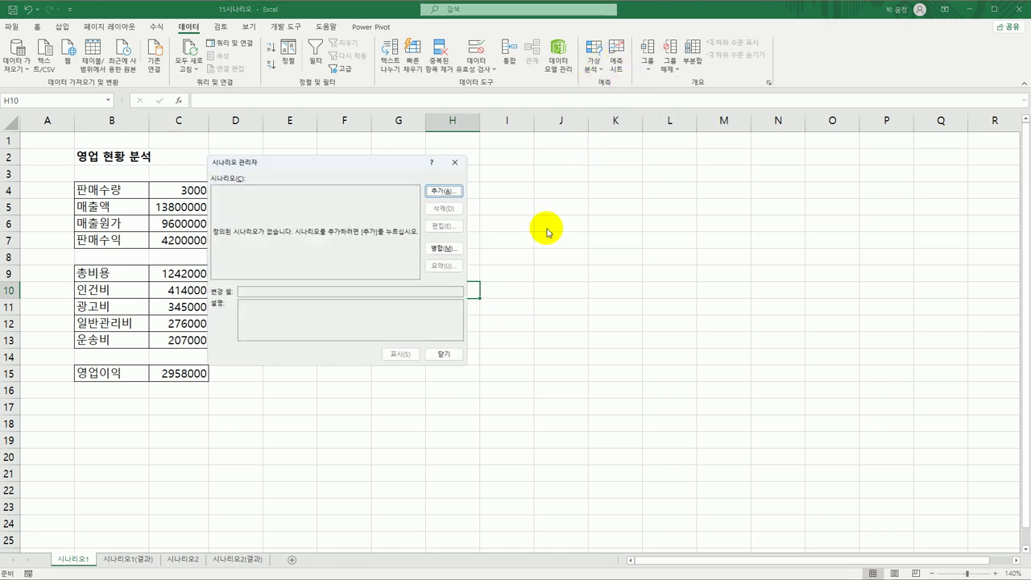
pyautogui.moveTo(384, 156); pyautogui.dragTo(476, 196)
pyautogui.click(544, 226)
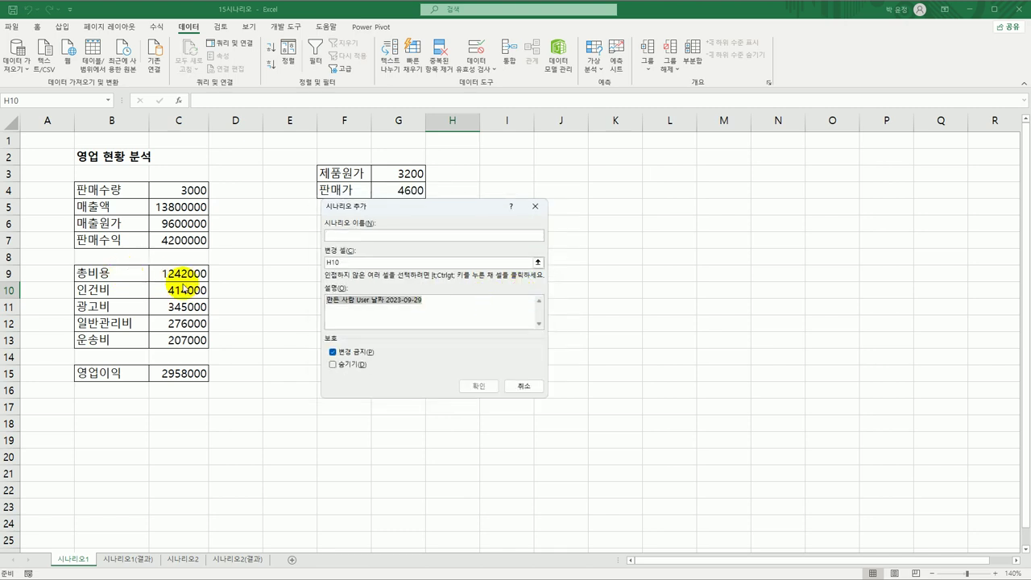
pyautogui.press('Delete')
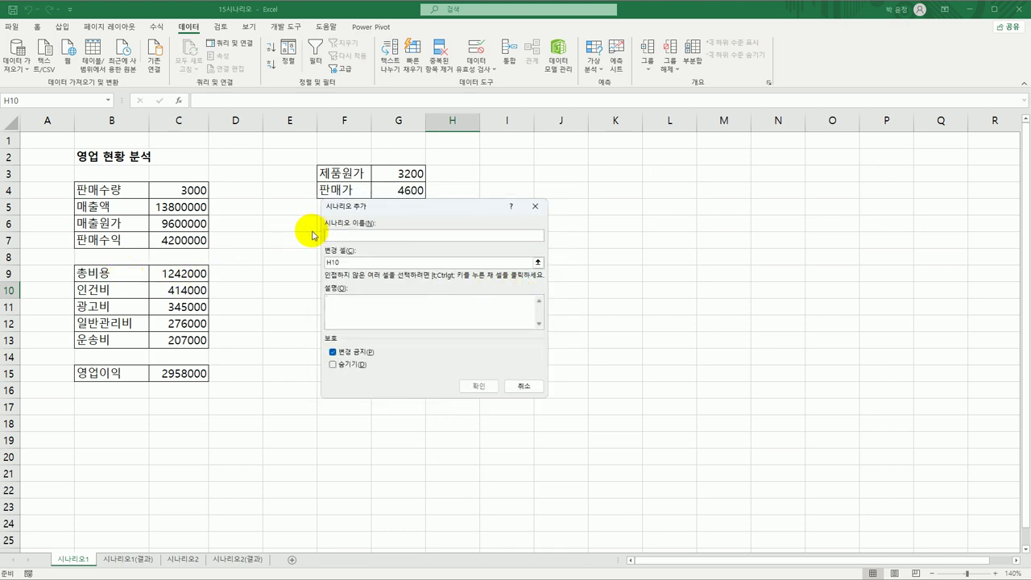
pyautogui.click(338, 236)
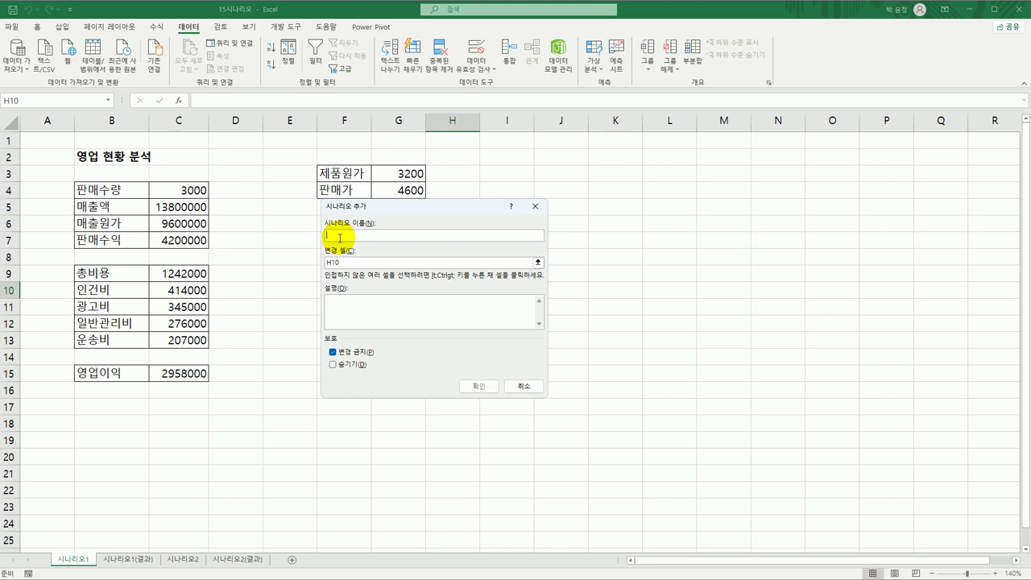
pyautogui.write('판매수량 증가')
# Set the scenario's changing cell to $C$4 and proceed to its scenario values.
pyautogui.moveTo(349, 262); pyautogui.dragTo(326, 263)
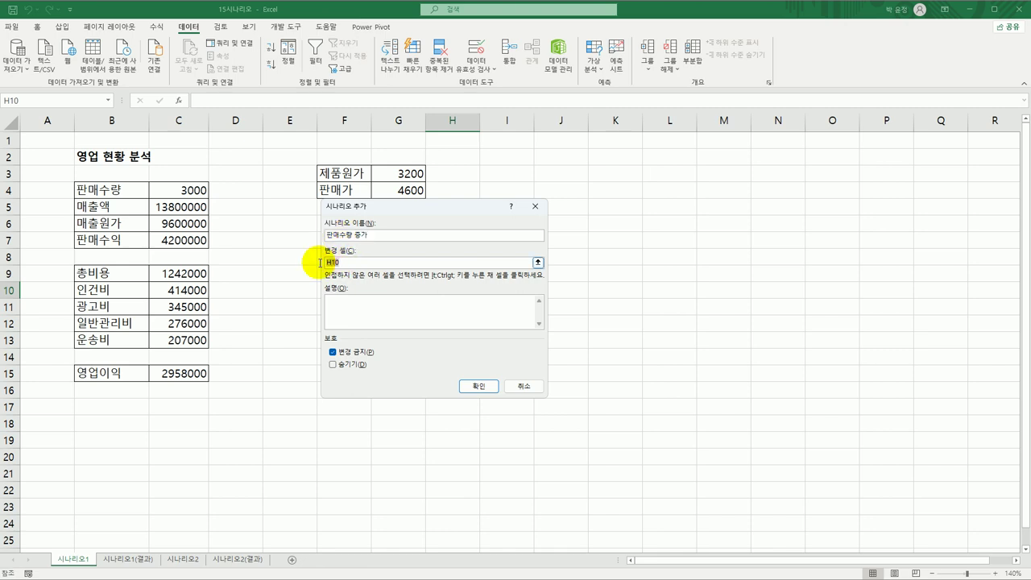
pyautogui.click(183, 190)
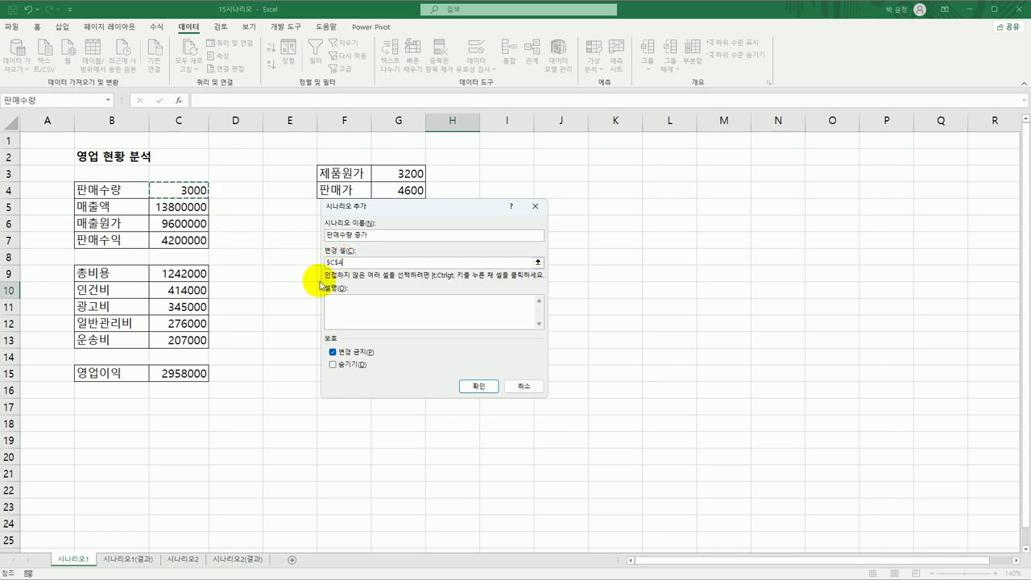
pyautogui.click(193, 190)
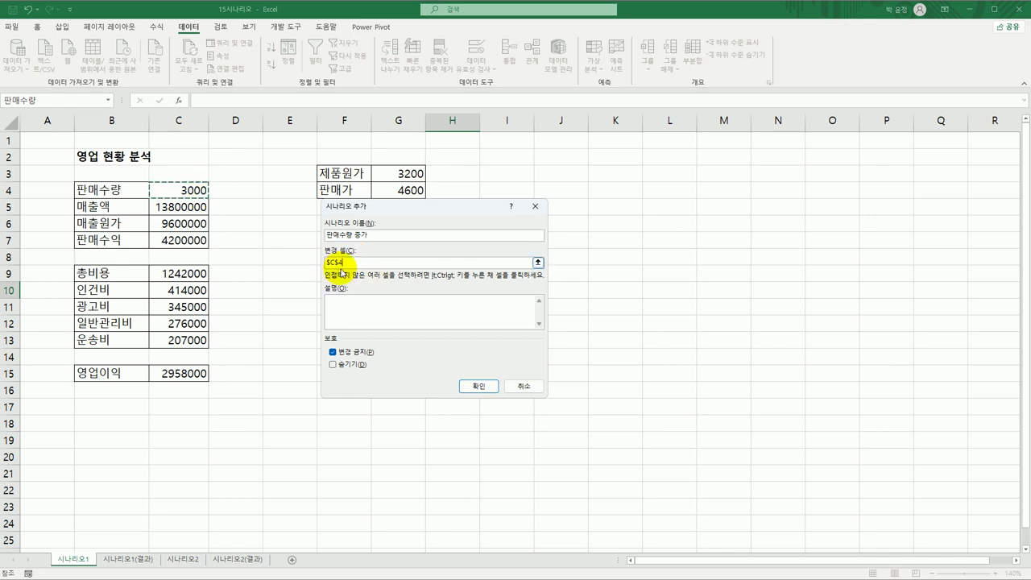
pyautogui.click(479, 386)
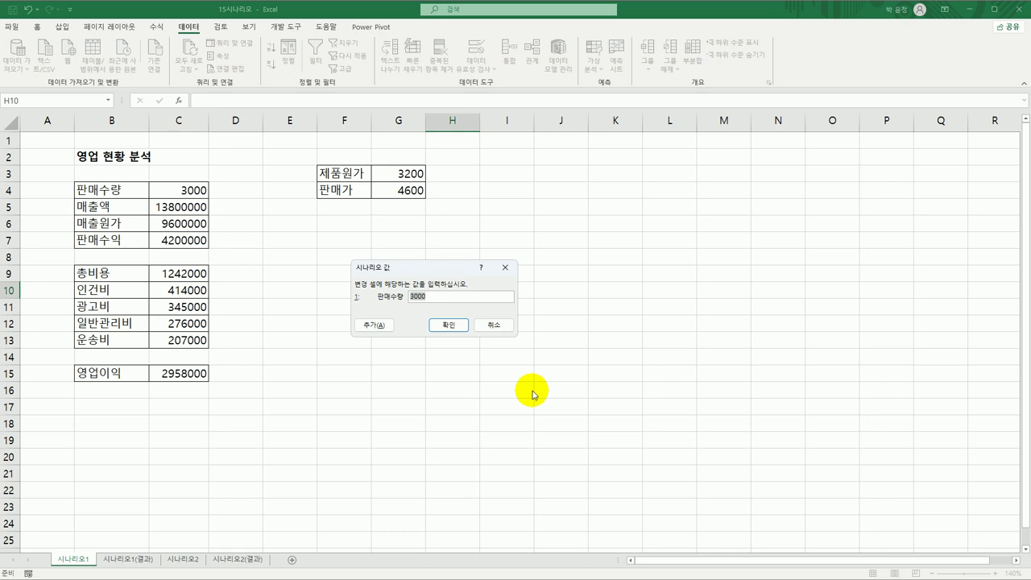
# Set the scenario's 판매수량 value to 4000 and add another scenario.
pyautogui.write('4000')
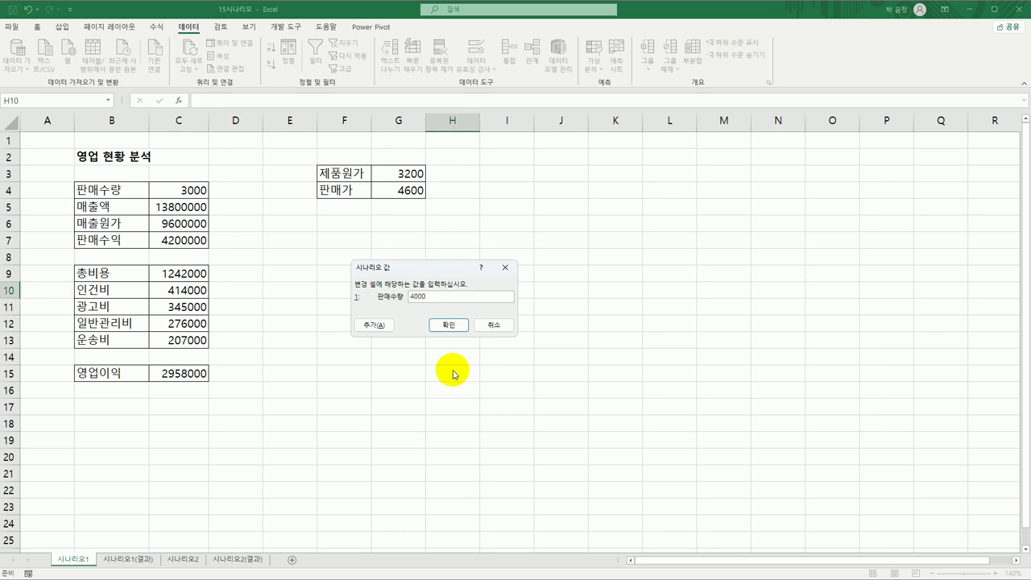
pyautogui.click(389, 327)
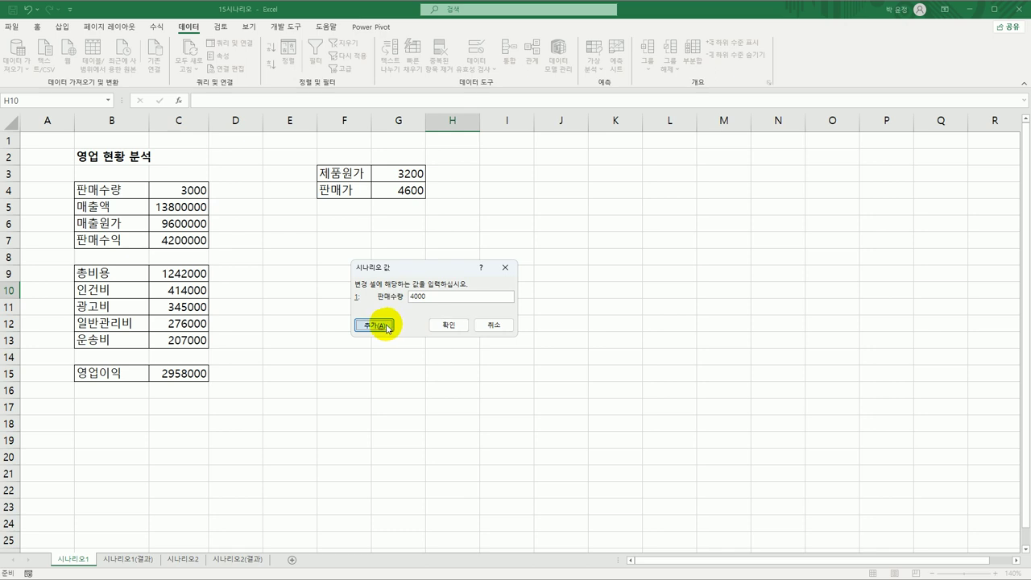
pyautogui.click(388, 326)
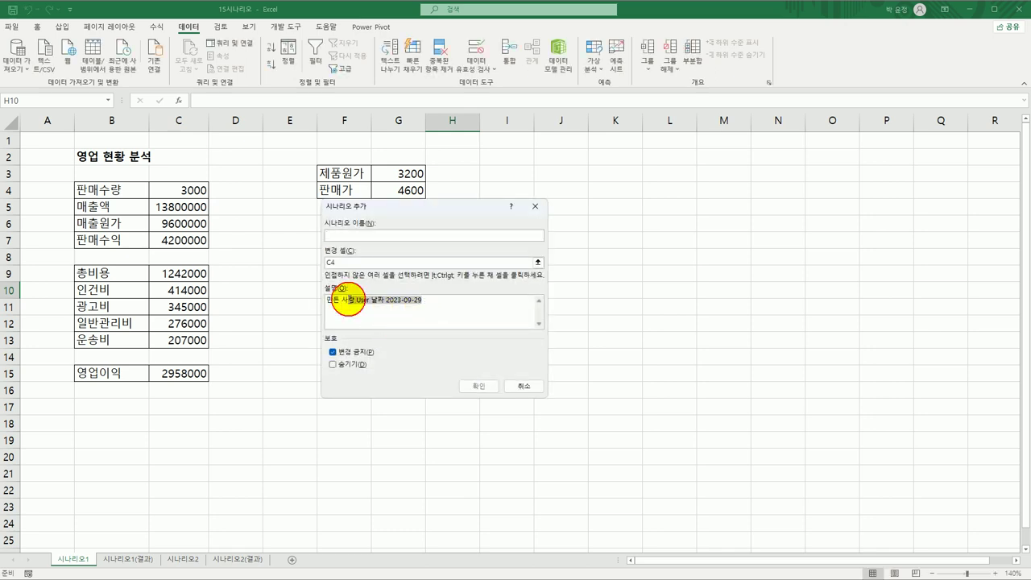
# Define the scenario 판매수량 감소 with an empty comment, changing cell C4 and a 판매수량 value of 2000.
pyautogui.moveTo(422, 300); pyautogui.dragTo(316, 299)
pyautogui.press('Delete')
pyautogui.click(386, 234)
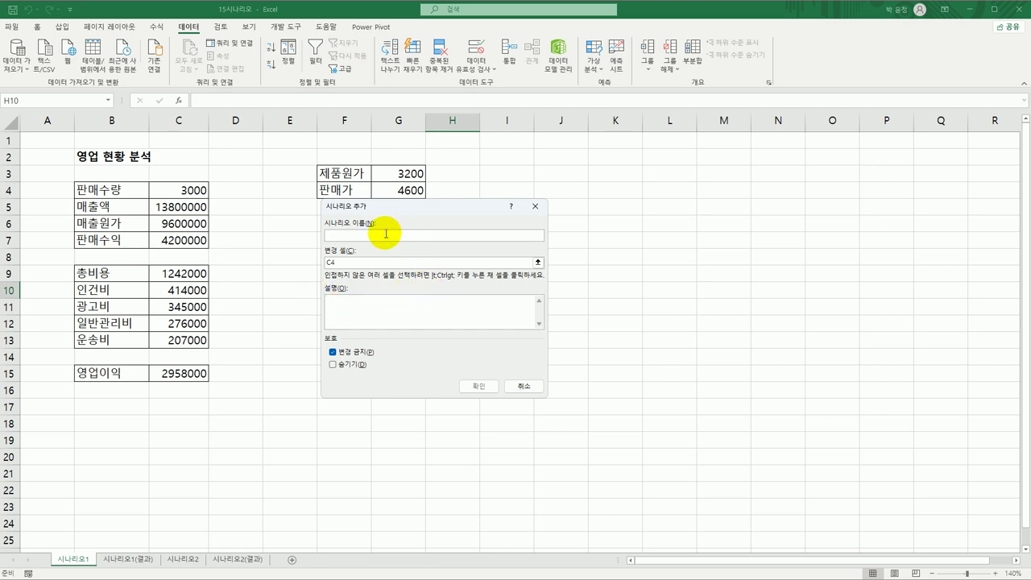
pyautogui.write('판매수량 증')
pyautogui.write('소')
pyautogui.press('Tab')
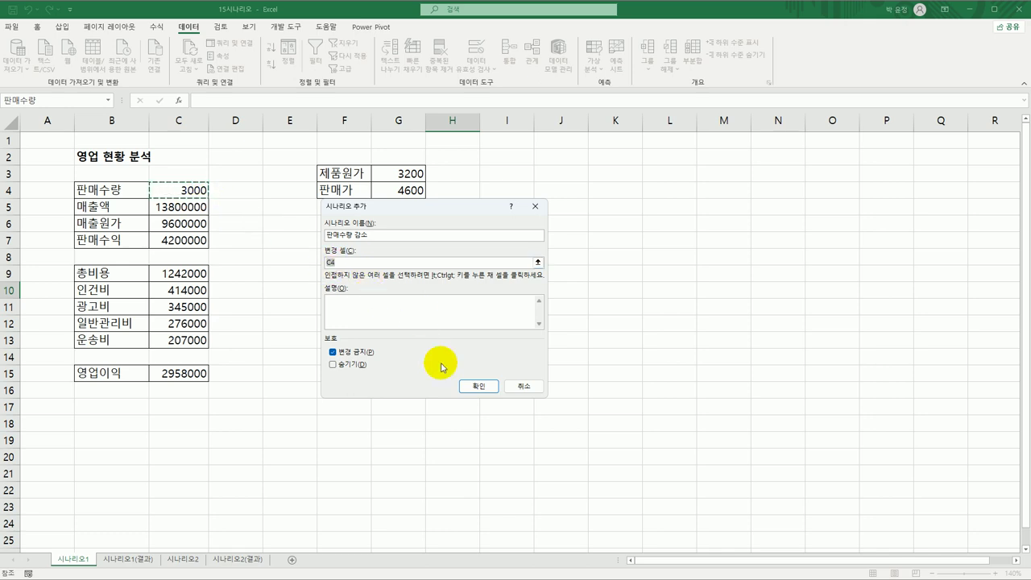
pyautogui.click(477, 386)
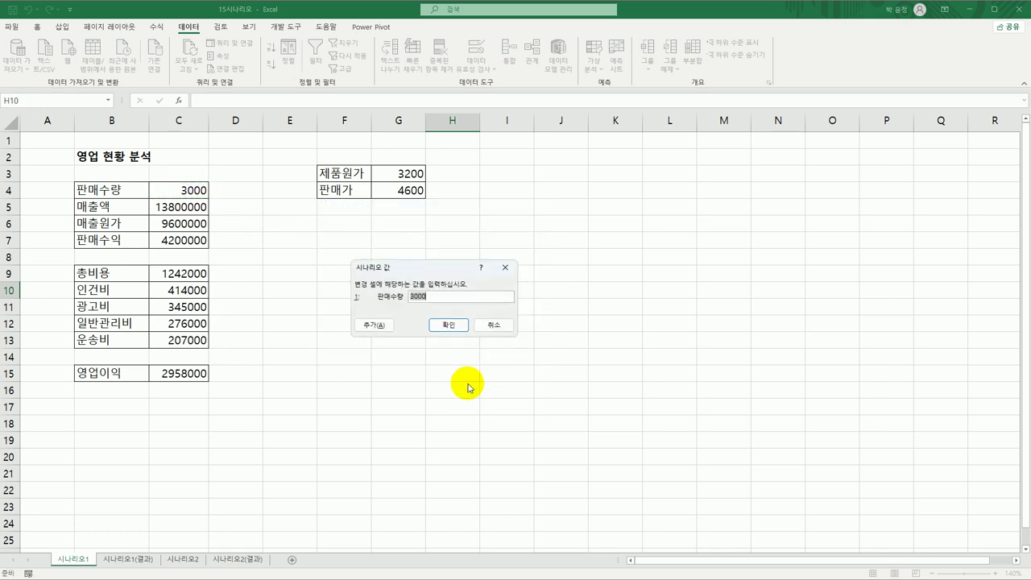
pyautogui.write('200')
pyautogui.click(448, 324)
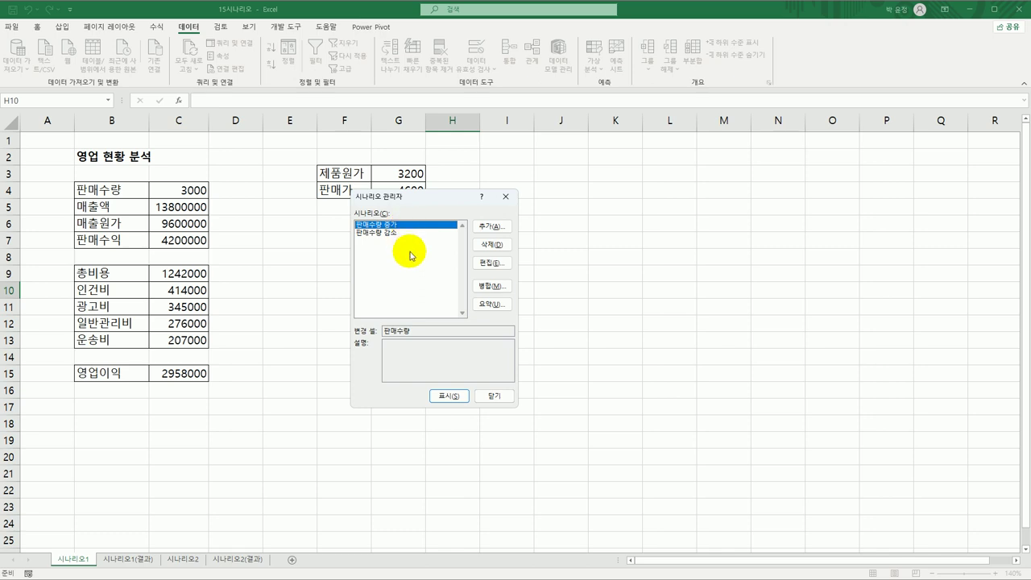
# Create a scenario summary report with the operating profit cell C15 as the result cell.
pyautogui.click(491, 304)
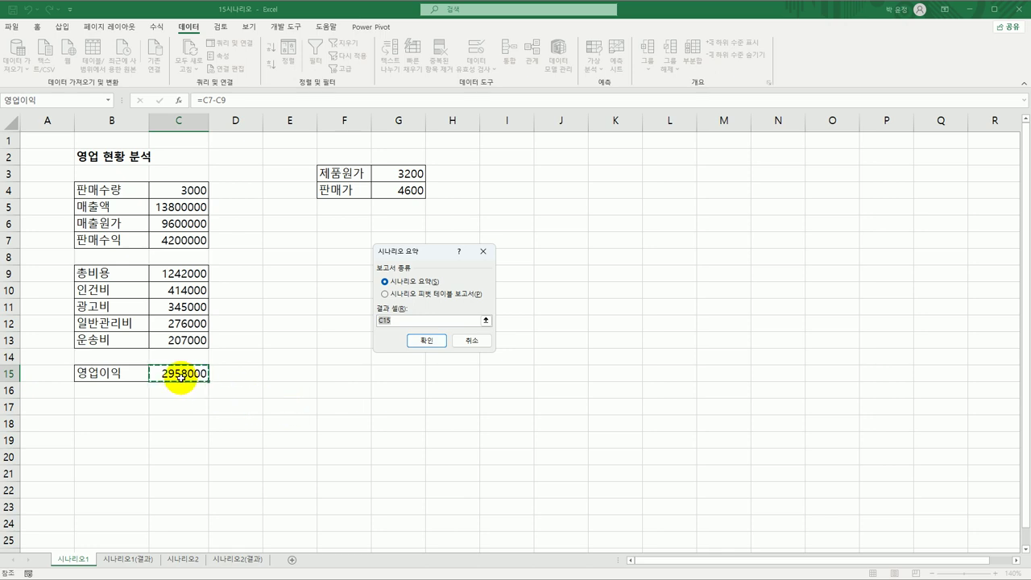
pyautogui.click(428, 340)
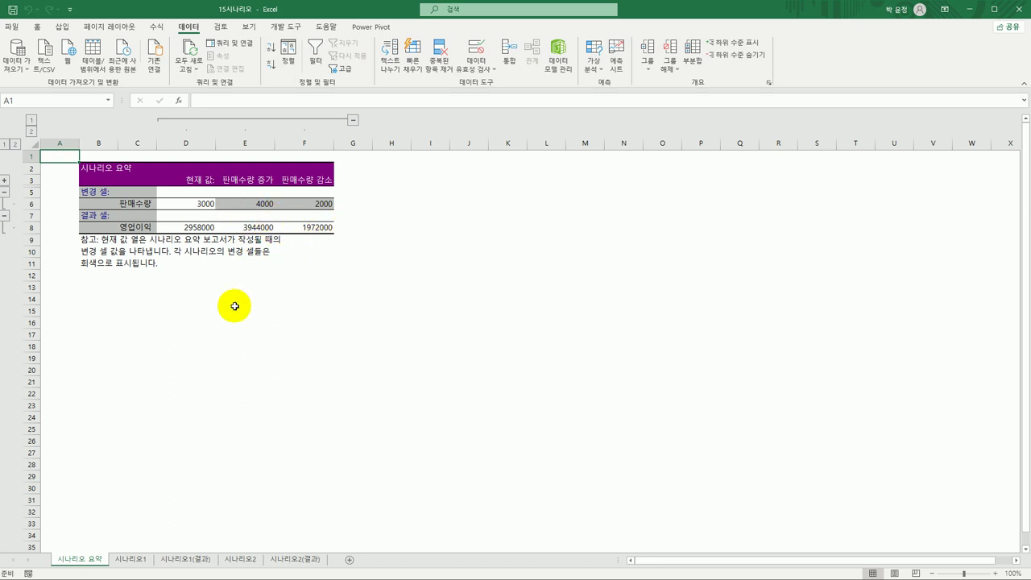
pyautogui.click(203, 415)
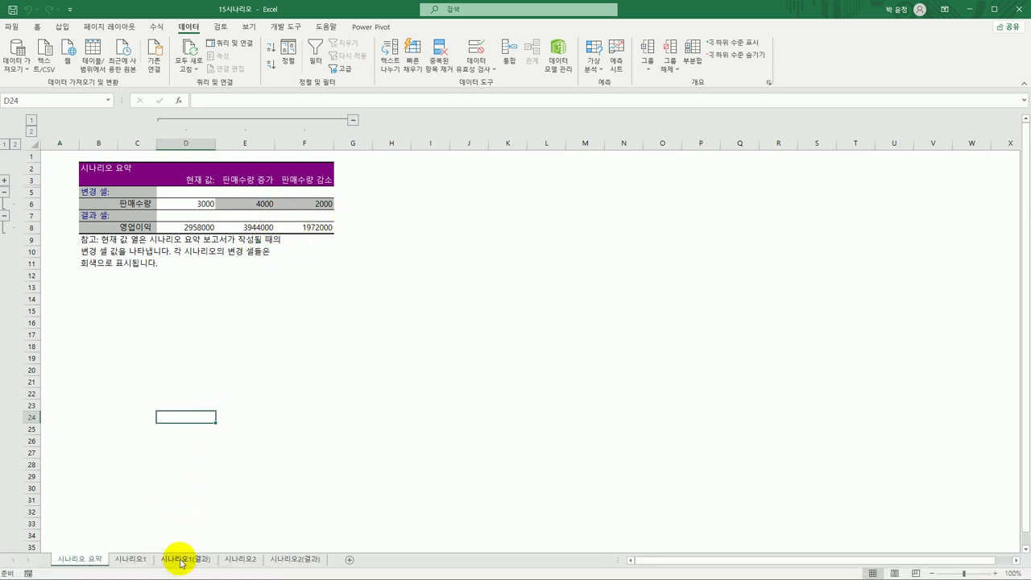
# Move the 시나리오 요약 sheet to between the 시나리오1 and 시나리오1(결과) sheets.
pyautogui.click(180, 562)
pyautogui.click(92, 561)
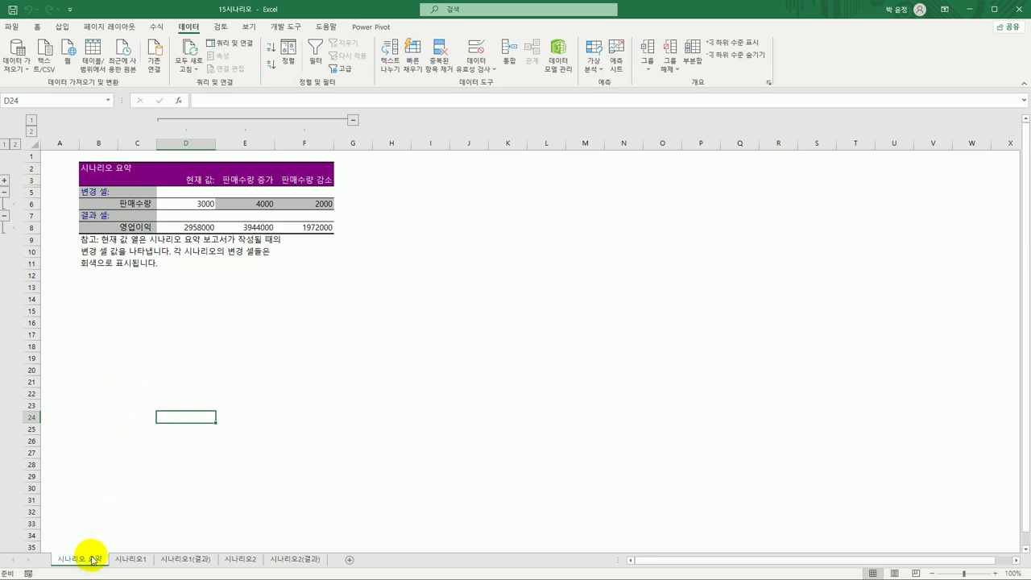
pyautogui.moveTo(94, 557)
pyautogui.mouseDown()
pyautogui.moveTo(142, 543)
pyautogui.moveTo(161, 549)
pyautogui.mouseUp()
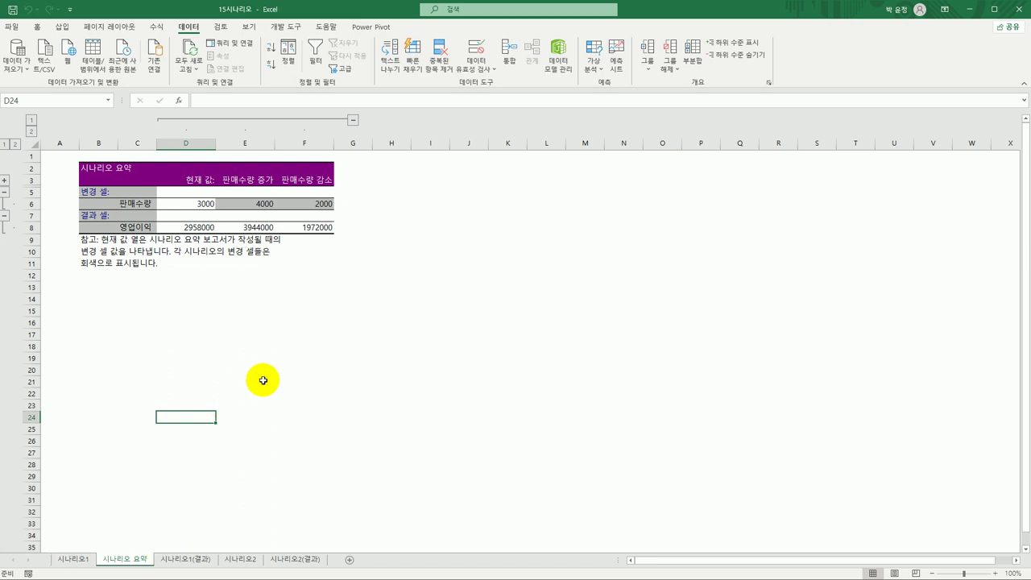
# On the 시나리오2 sheet, review the tax subtotals in G7, G12 and G16 and name the tax rate cell B18 세율.
pyautogui.click(244, 558)
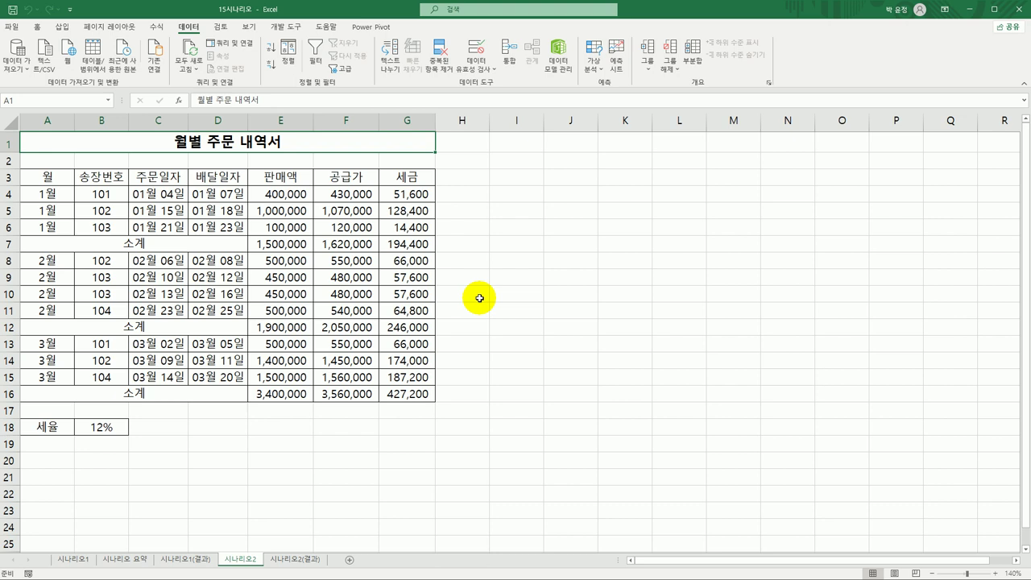
pyautogui.click(82, 430)
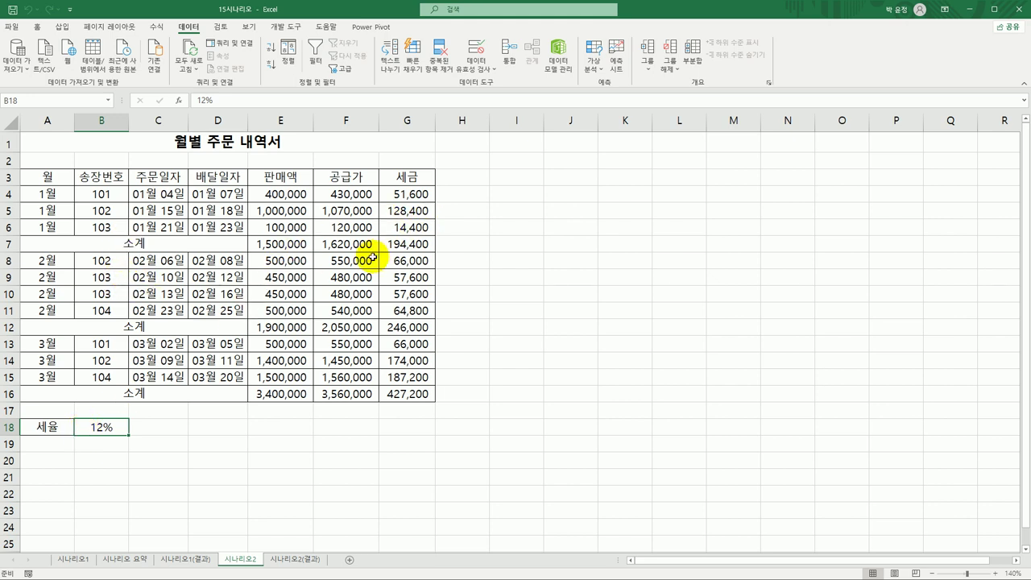
pyautogui.click(422, 246)
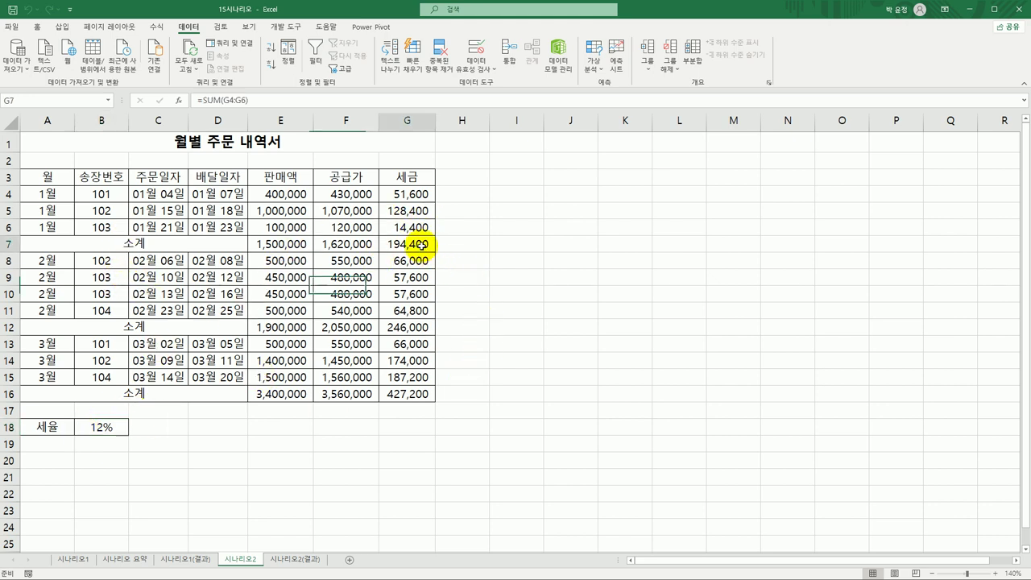
pyautogui.click(420, 327)
pyautogui.click(421, 394)
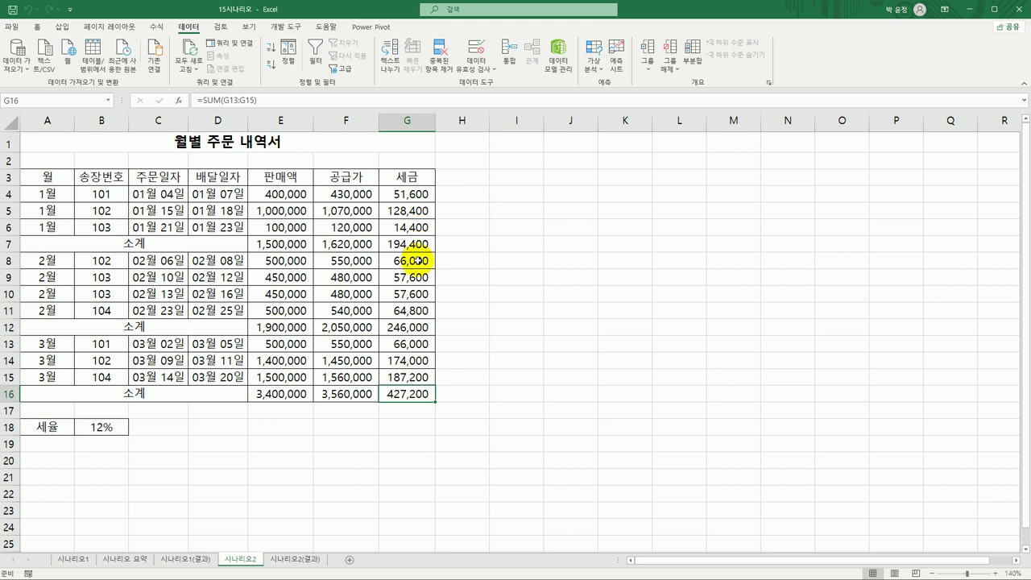
pyautogui.click(116, 427)
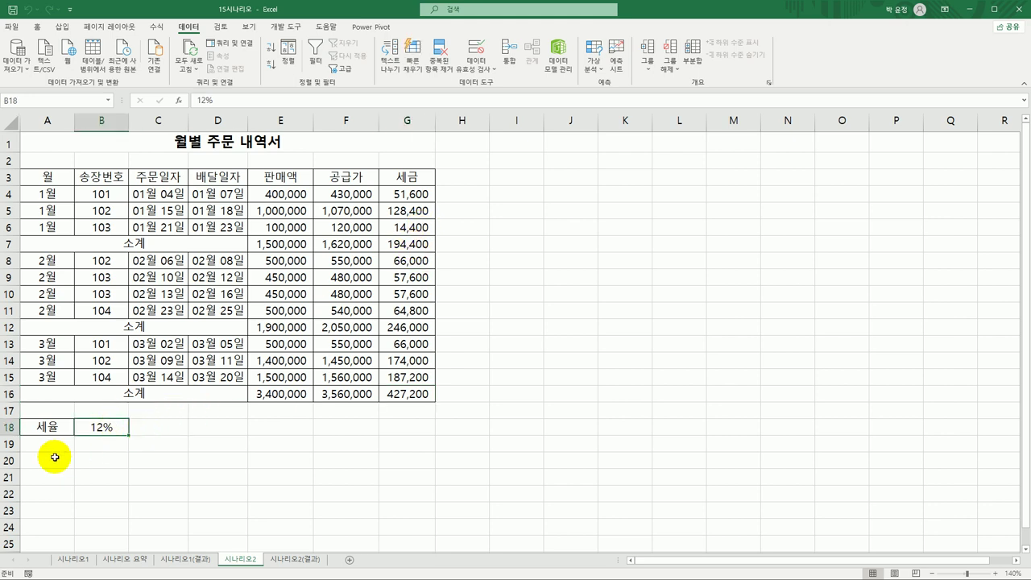
pyautogui.moveTo(46, 432); pyautogui.dragTo(93, 431)
pyautogui.click(93, 431)
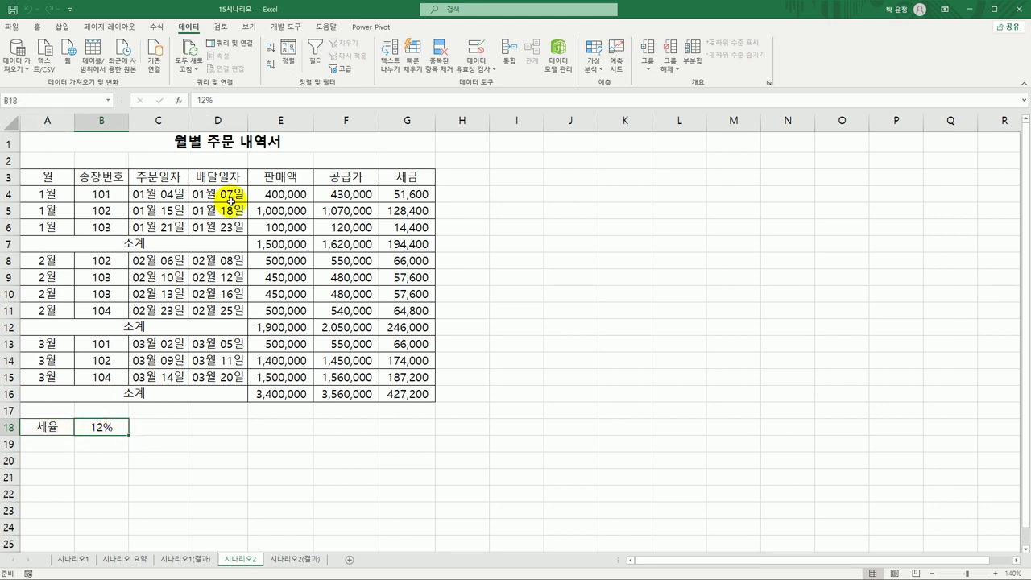
pyautogui.click(32, 101)
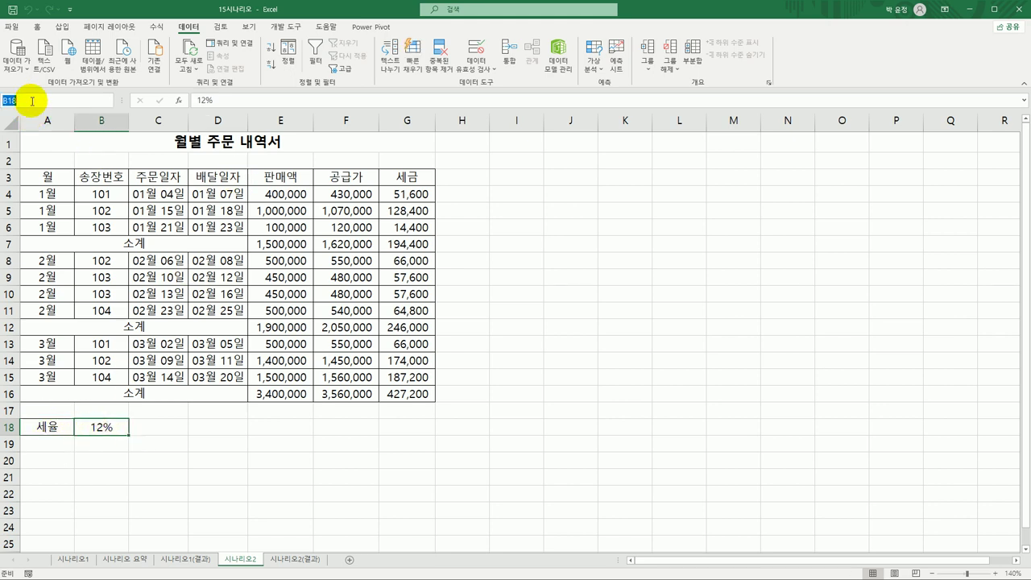
pyautogui.write('세율')
pyautogui.press('Return')
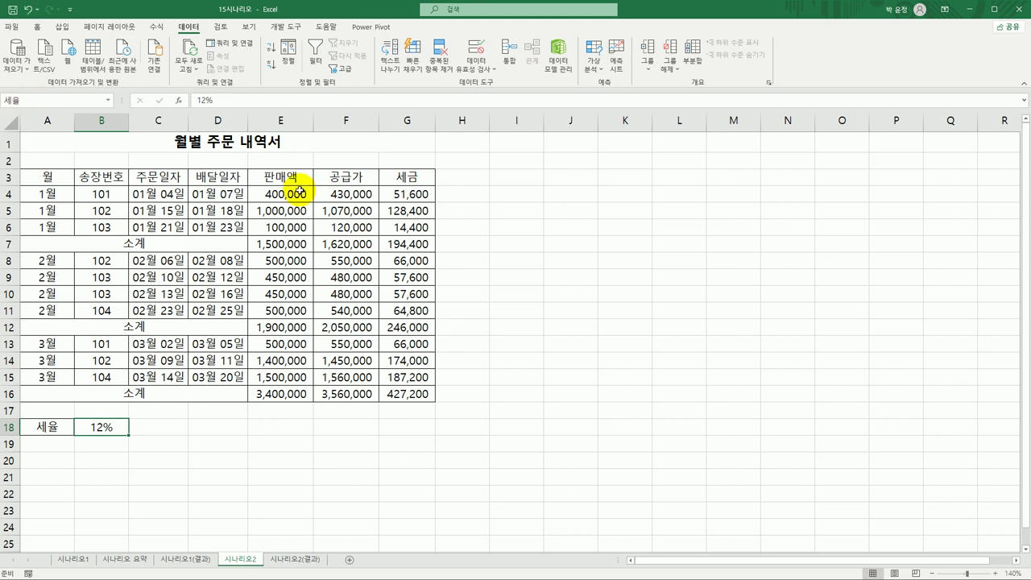
# Name the monthly tax subtotal cells G7, G12 and G16 소계1월, 소계2월 and 소계3월 respectively.
pyautogui.click(406, 244)
pyautogui.click(37, 101)
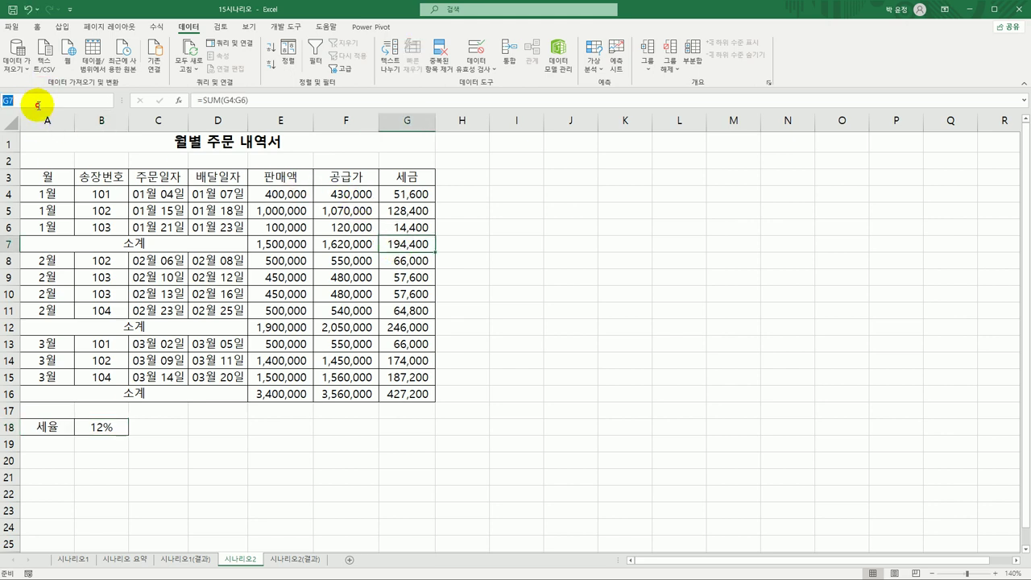
pyautogui.write('소계1월')
pyautogui.click(409, 324)
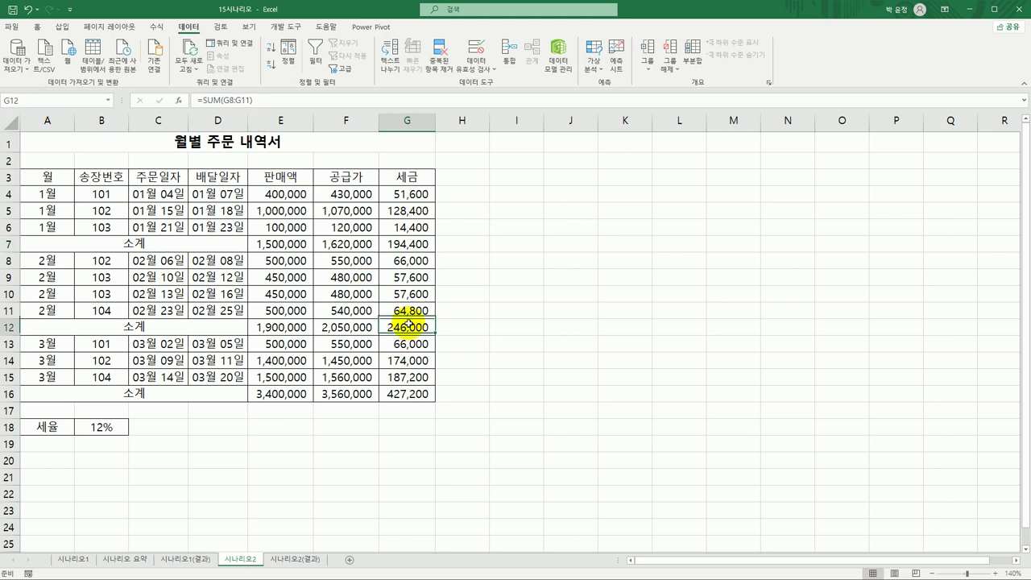
pyautogui.click(48, 100)
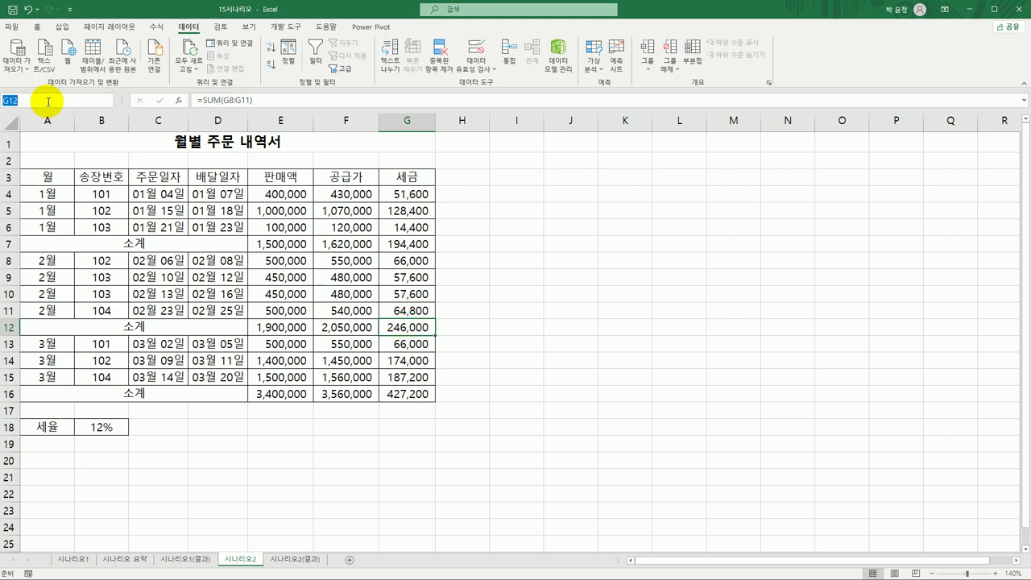
pyautogui.write('소계2월')
pyautogui.press('Return')
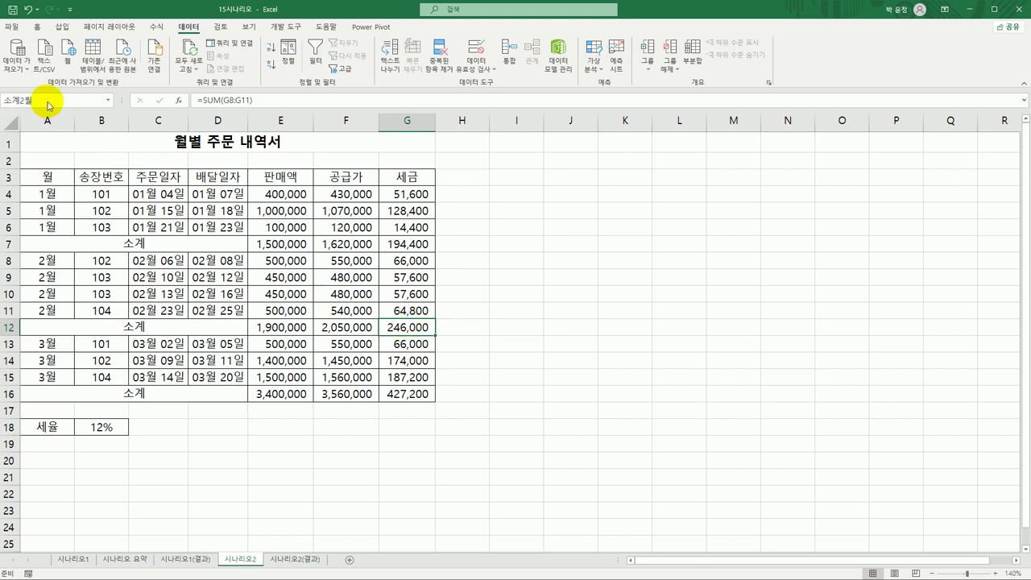
pyautogui.click(405, 395)
pyautogui.click(30, 98)
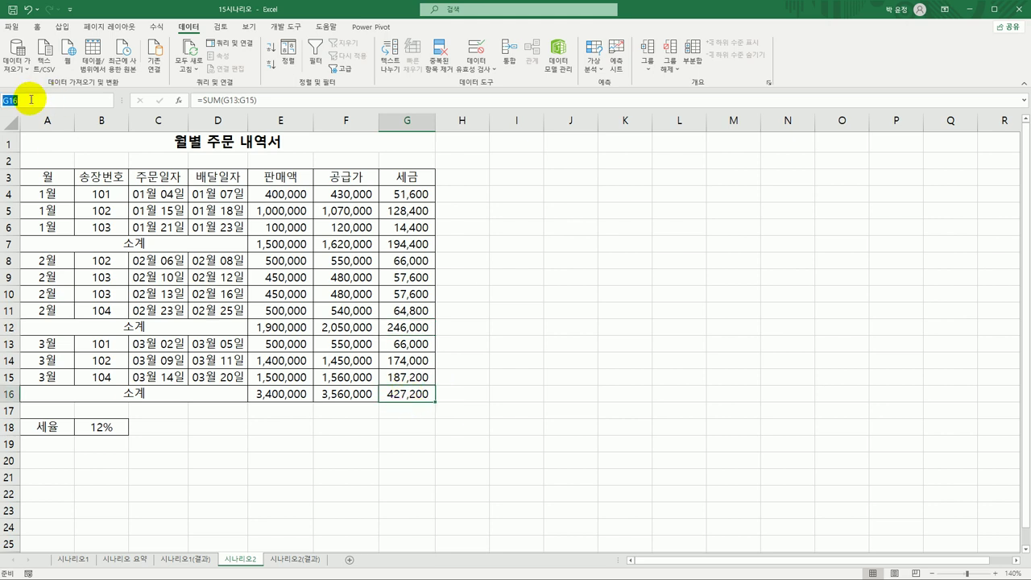
pyautogui.write('소계3월')
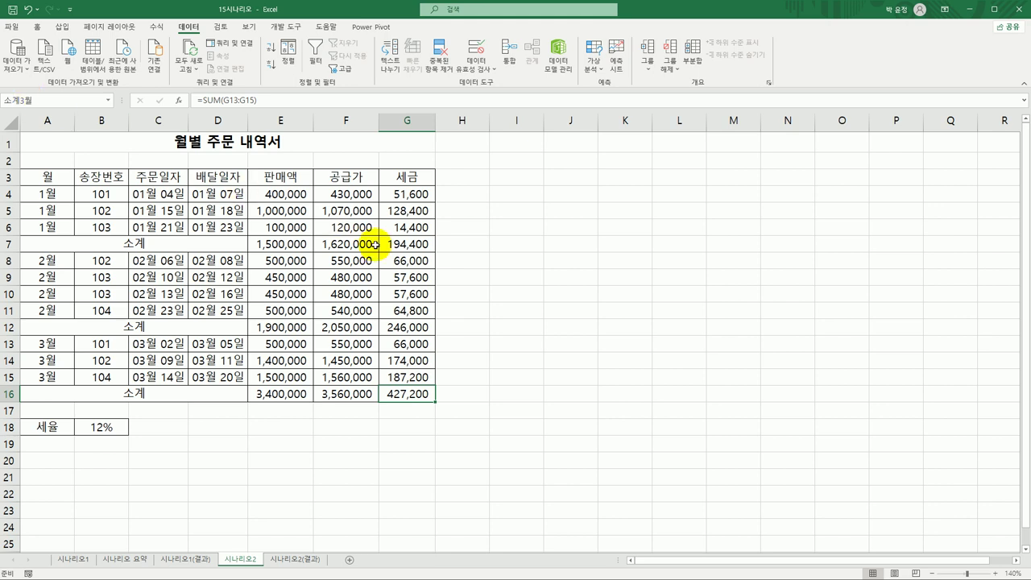
# Define the scenario 세율인상 for changing cell B18 with an empty comment and a 세율 value of 15%, and add another scenario.
pyautogui.click(99, 426)
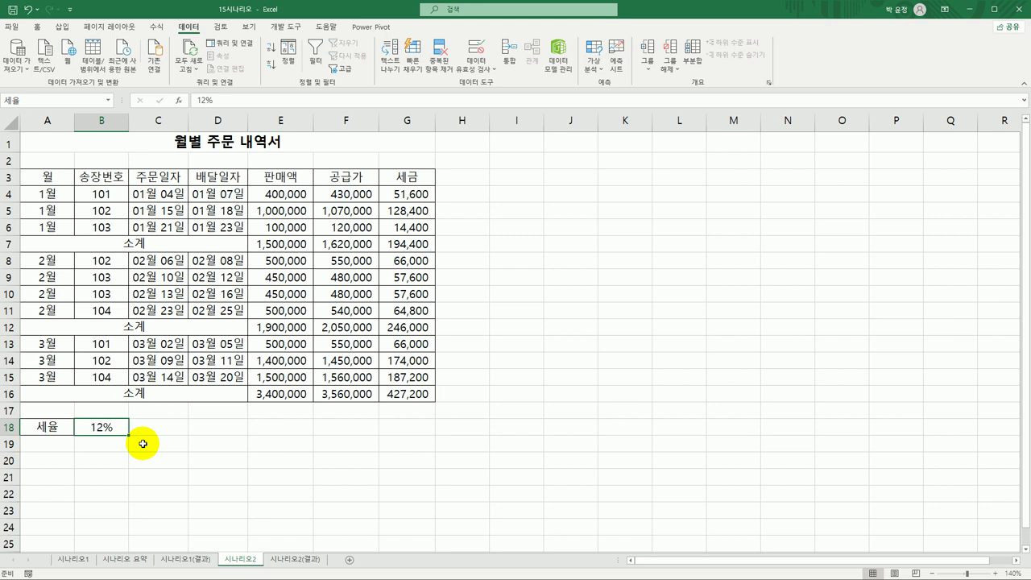
pyautogui.click(596, 71)
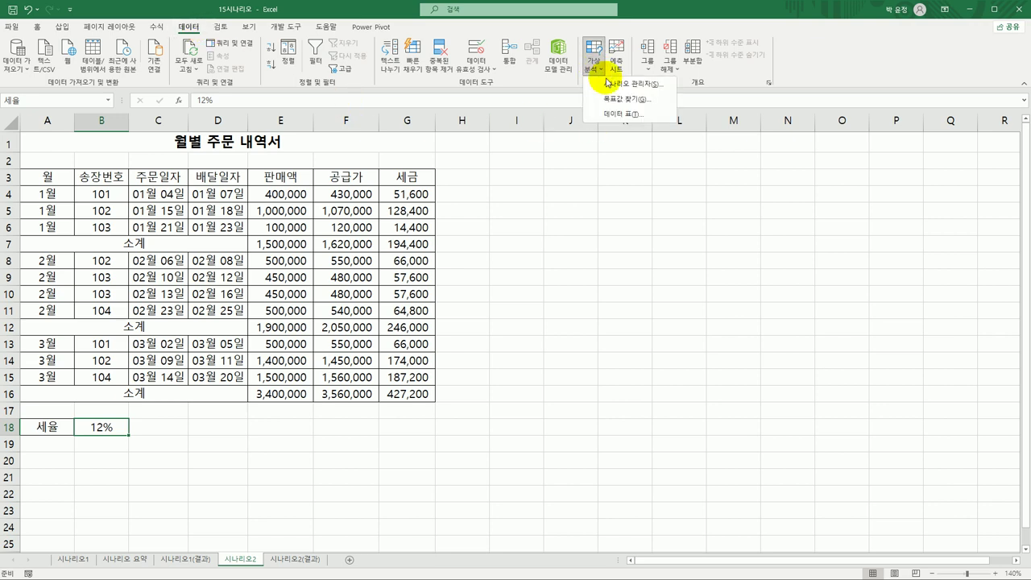
pyautogui.click(608, 79)
pyautogui.moveTo(467, 196); pyautogui.dragTo(617, 161)
pyautogui.click(723, 193)
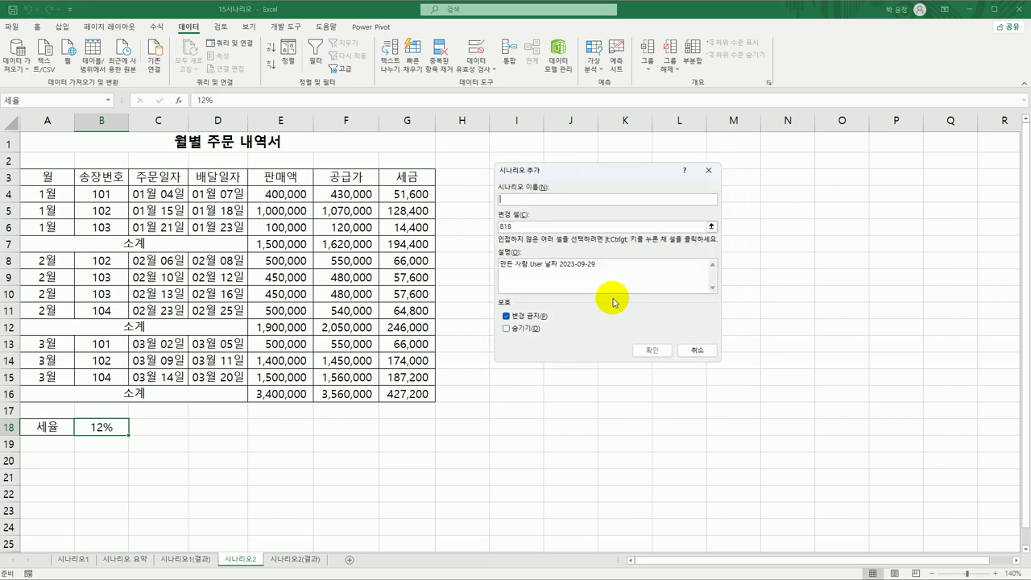
pyautogui.moveTo(612, 269); pyautogui.dragTo(334, 257)
pyautogui.press('Delete')
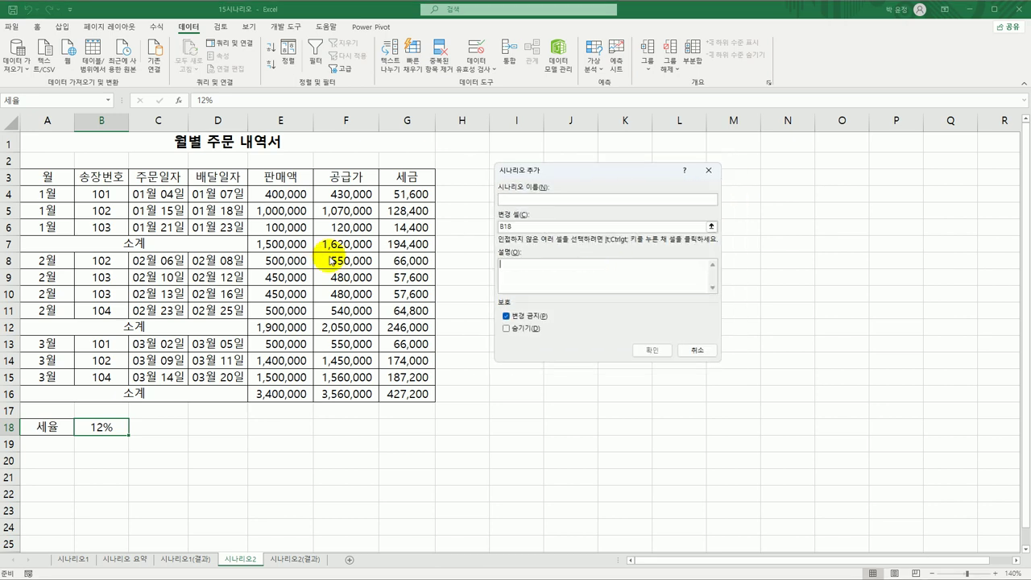
pyautogui.click(524, 199)
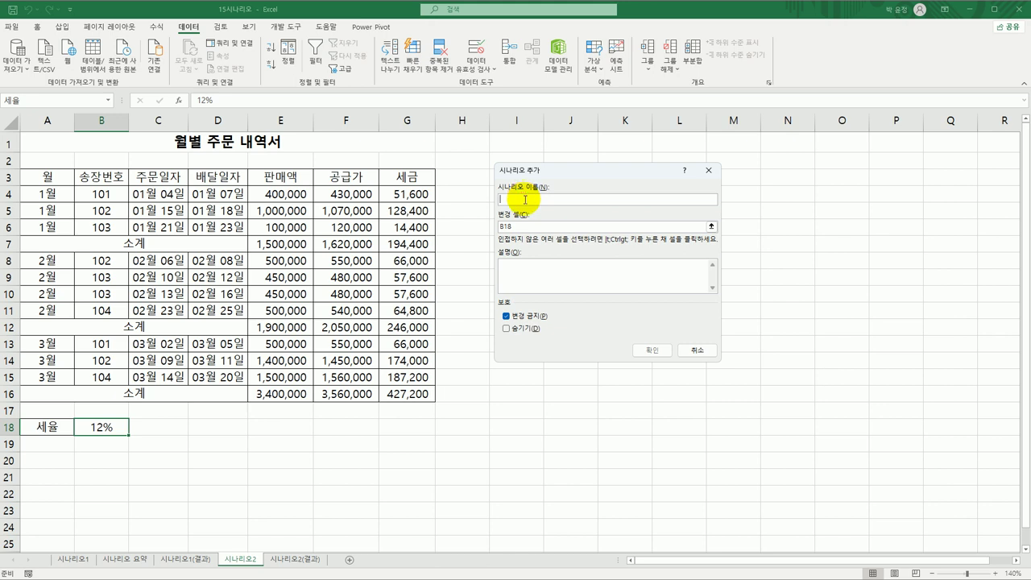
pyautogui.write('세율인상')
pyautogui.press('Tab')
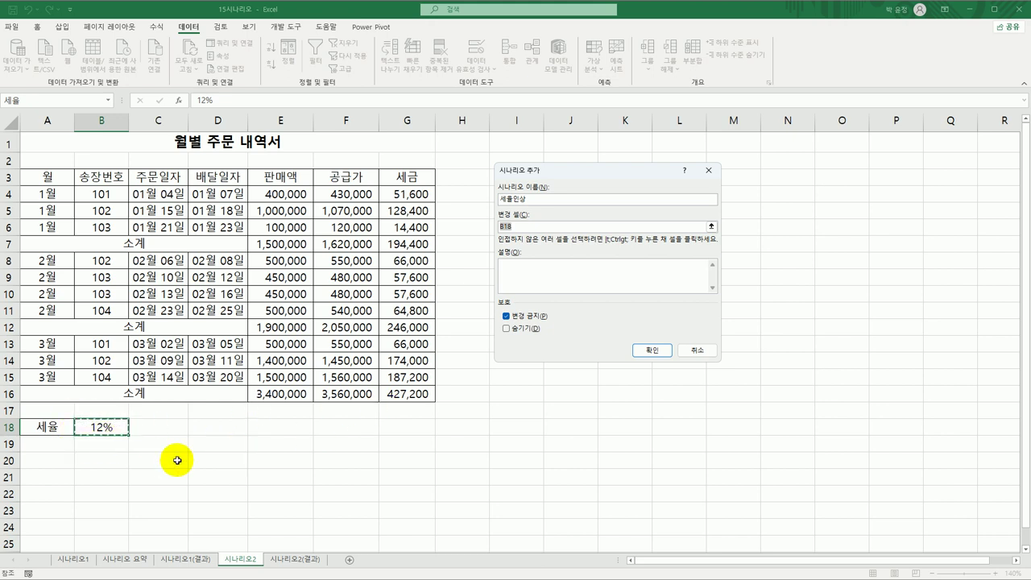
pyautogui.click(652, 350)
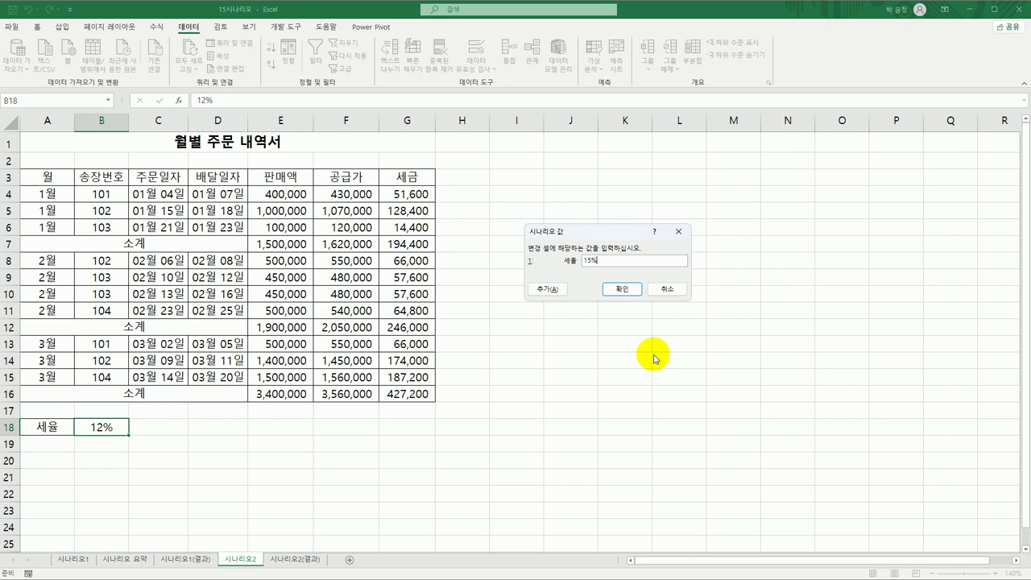
pyautogui.click(547, 289)
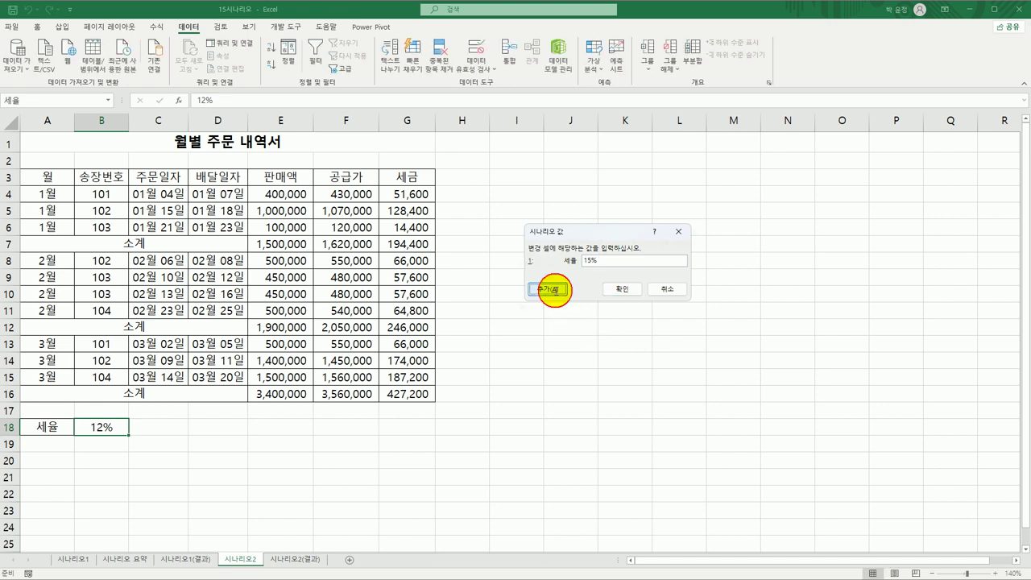
# Define the scenario 세율인하 for changing cell B18 with an empty comment and a 세율 value of 9%.
pyautogui.moveTo(621, 264); pyautogui.dragTo(427, 266)
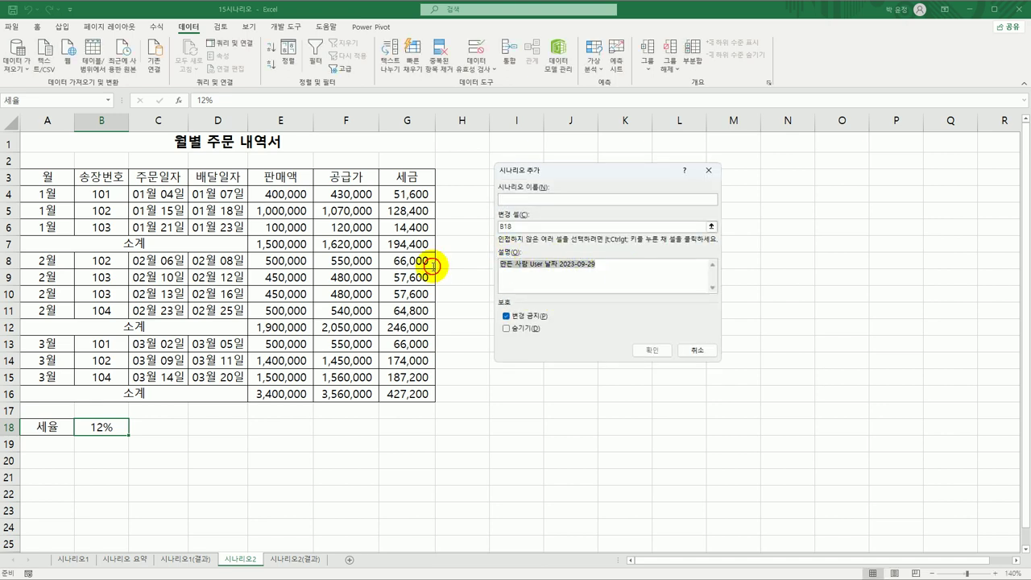
pyautogui.press('Delete')
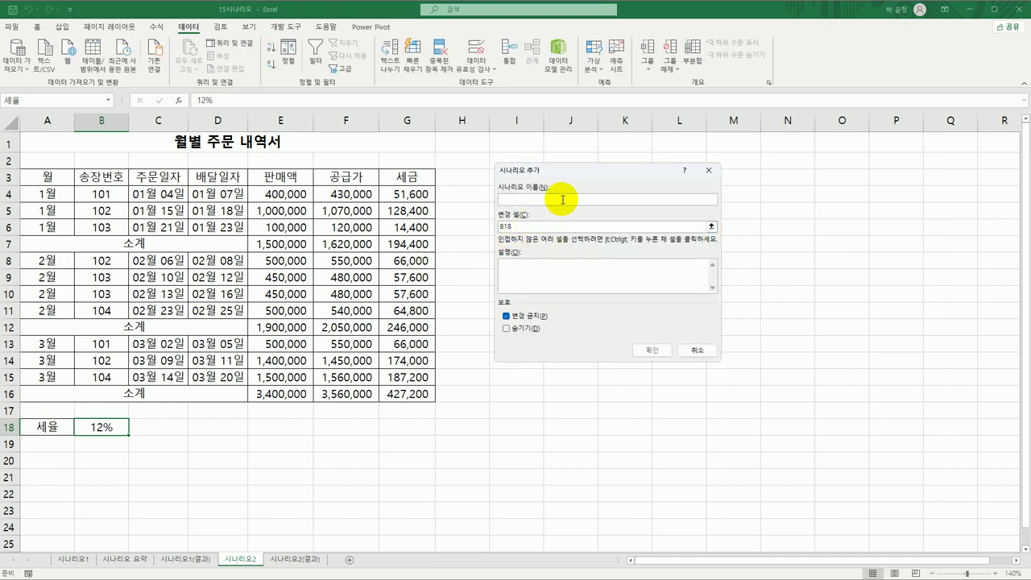
pyautogui.write('세율인하')
pyautogui.press('Tab')
pyautogui.click(645, 351)
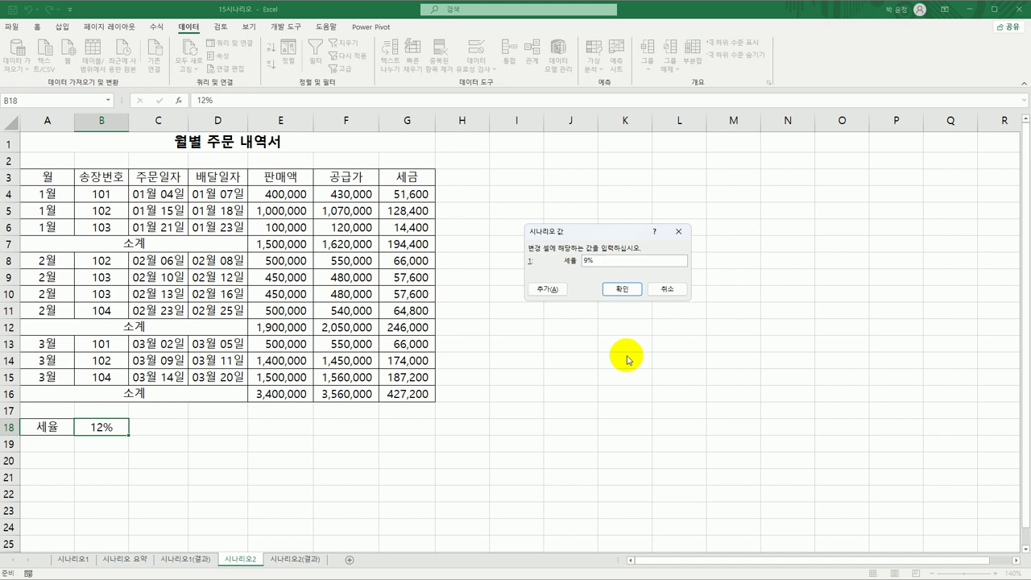
pyautogui.click(623, 289)
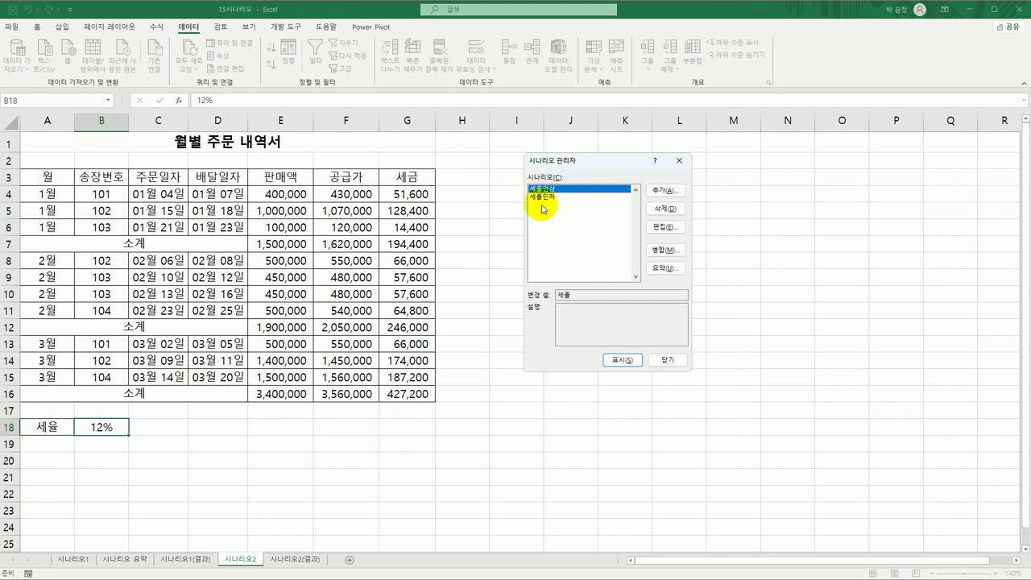
# Create a scenario summary report with result cells G7, G12 and G16, and compare it with the 시나리오2(결과) sheet.
pyautogui.click(666, 268)
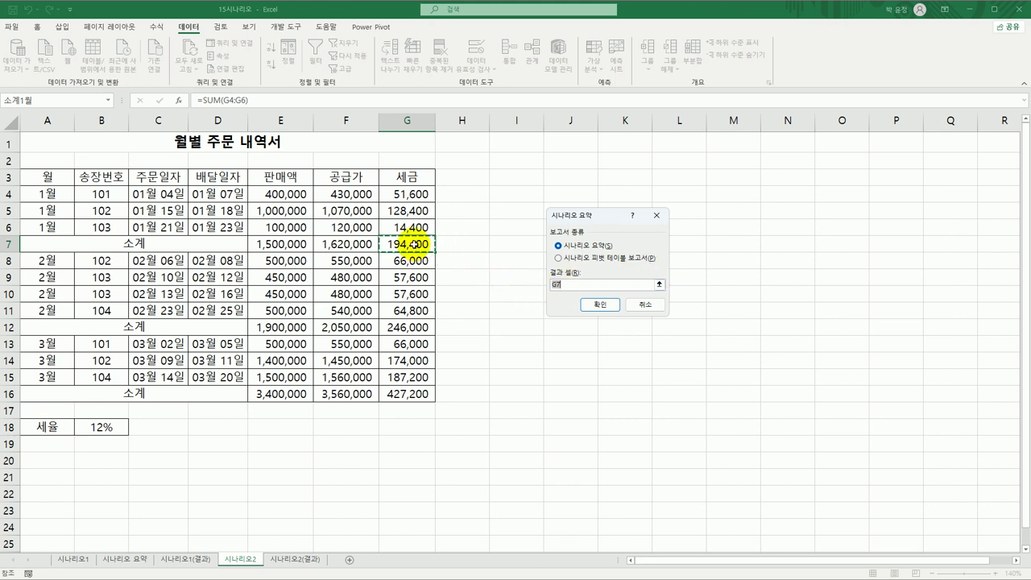
pyautogui.click(410, 244)
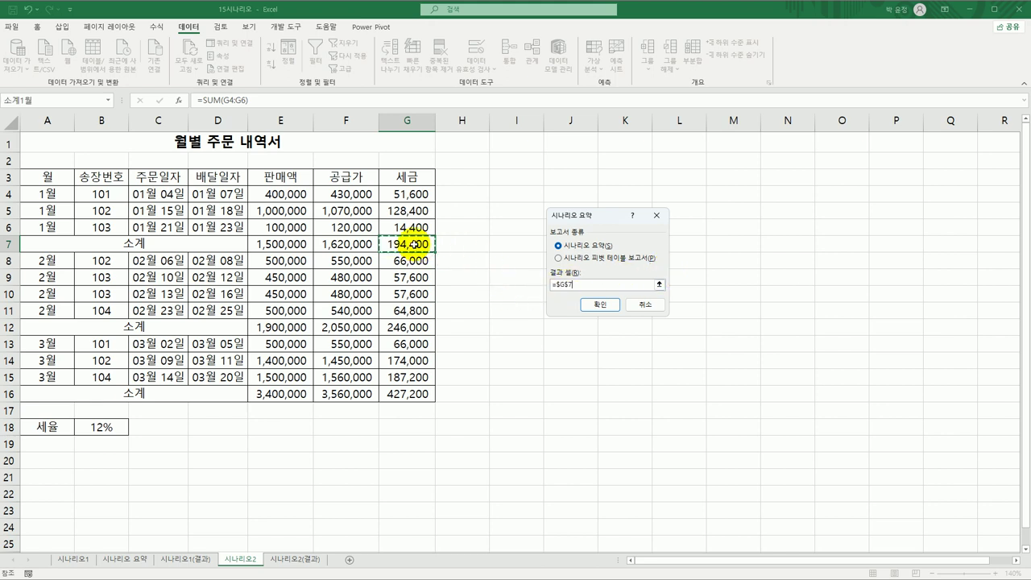
pyautogui.keyDown('ctrl'); pyautogui.click(406, 324); pyautogui.keyUp('ctrl')
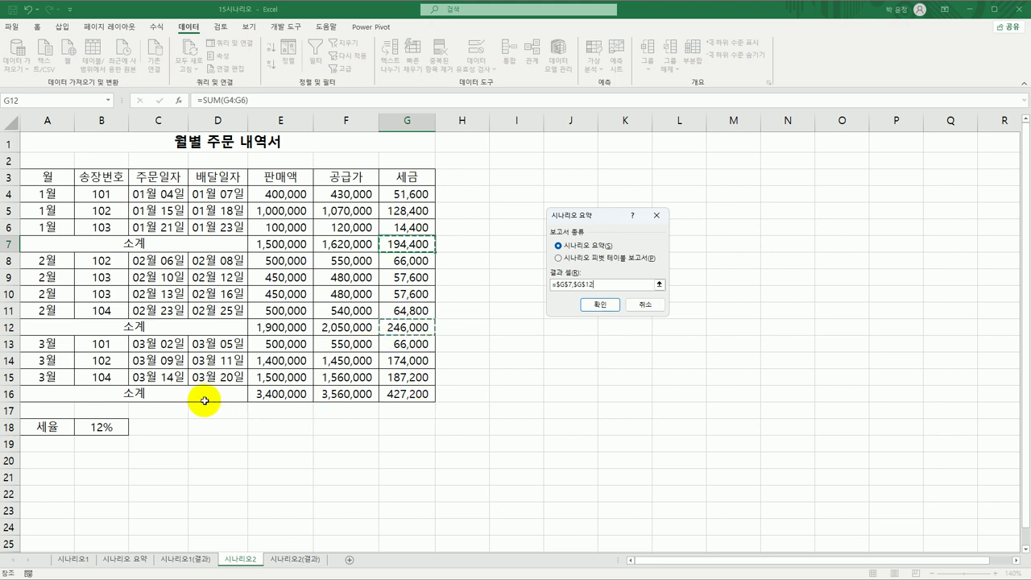
pyautogui.keyDown('ctrl'); pyautogui.click(420, 395); pyautogui.keyUp('ctrl')
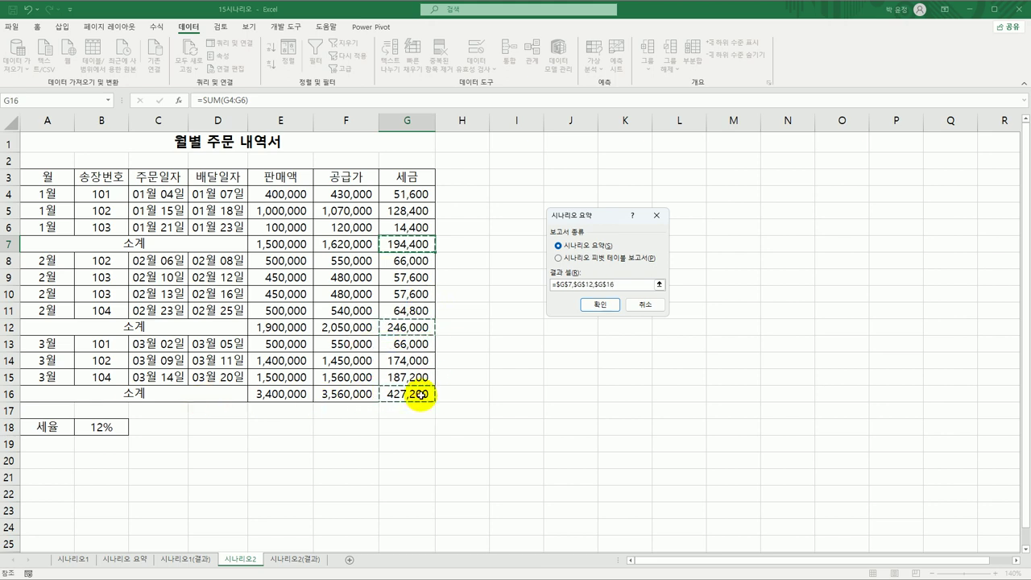
pyautogui.click(603, 304)
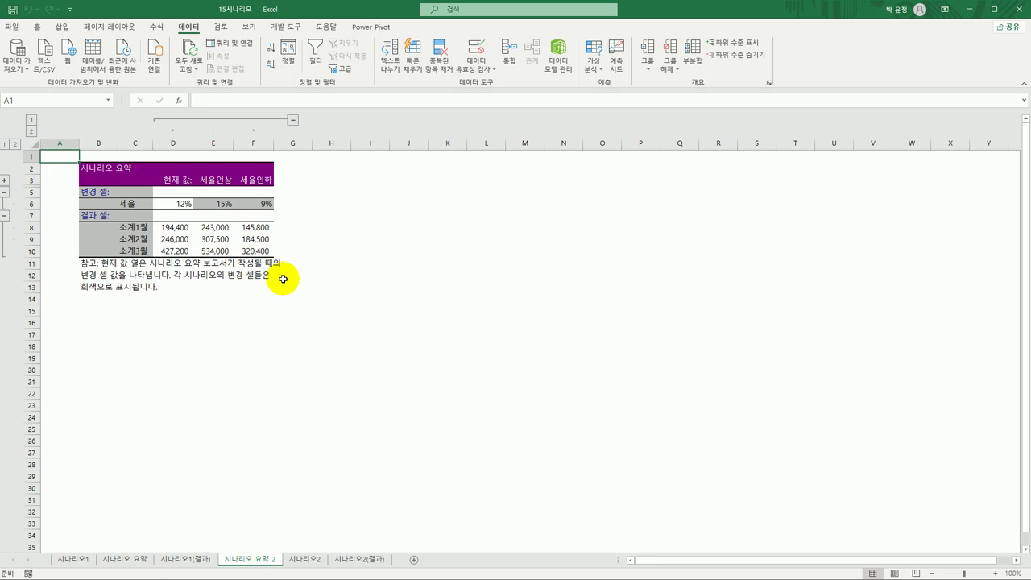
pyautogui.click(360, 563)
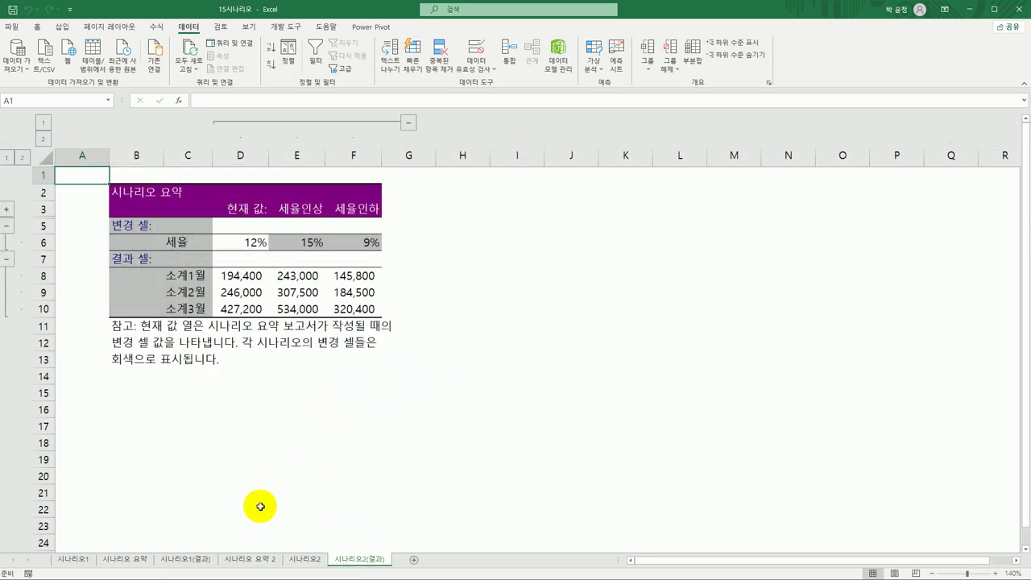
pyautogui.click(250, 560)
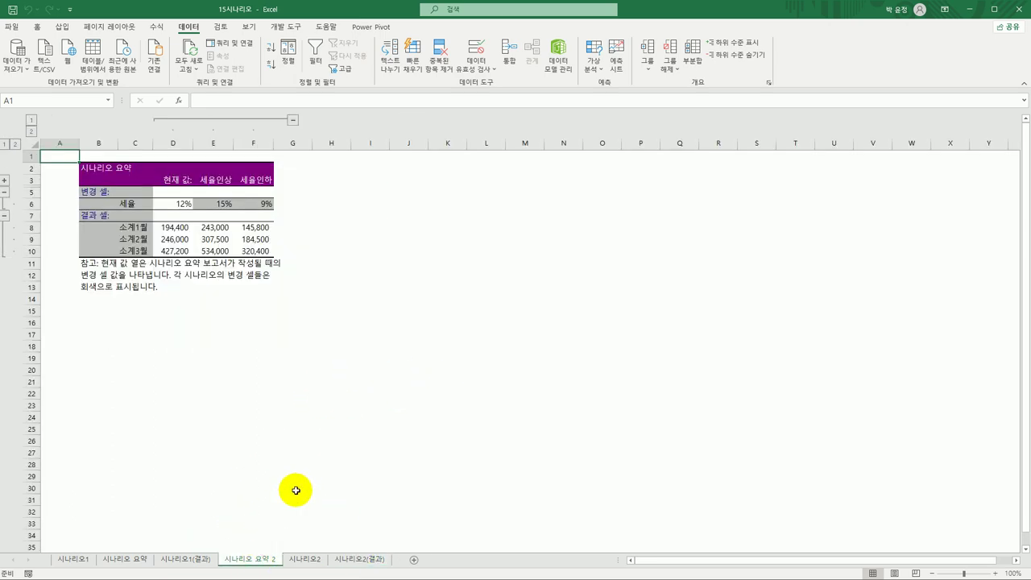